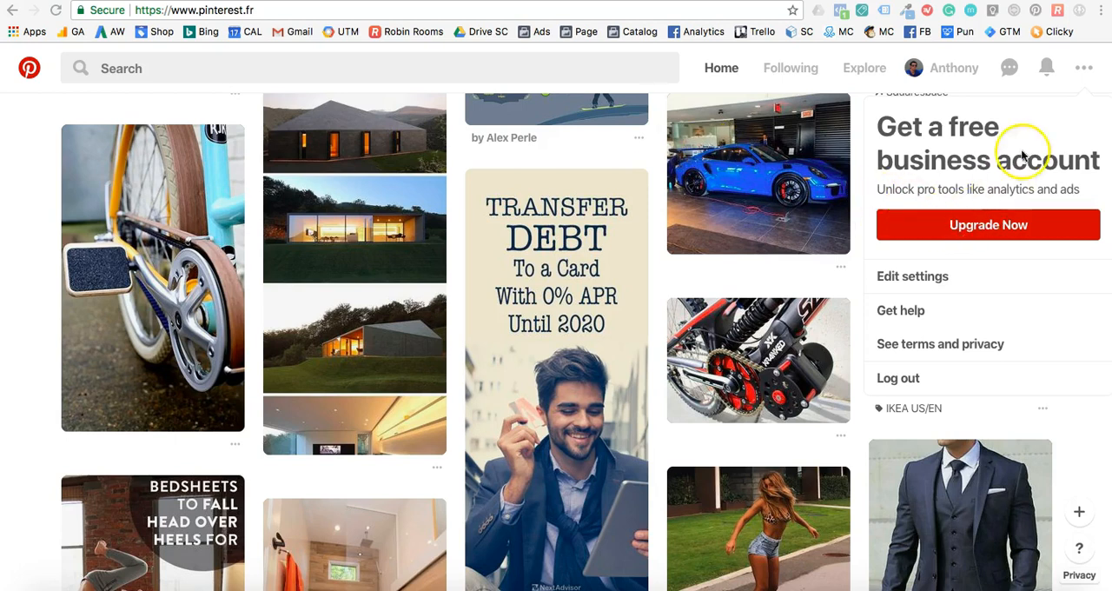
Upgrade the Pinterest account to a free business account, with pinterestcours.myshopify.com as the website and Professional as the business type.
left_click(1084, 70)
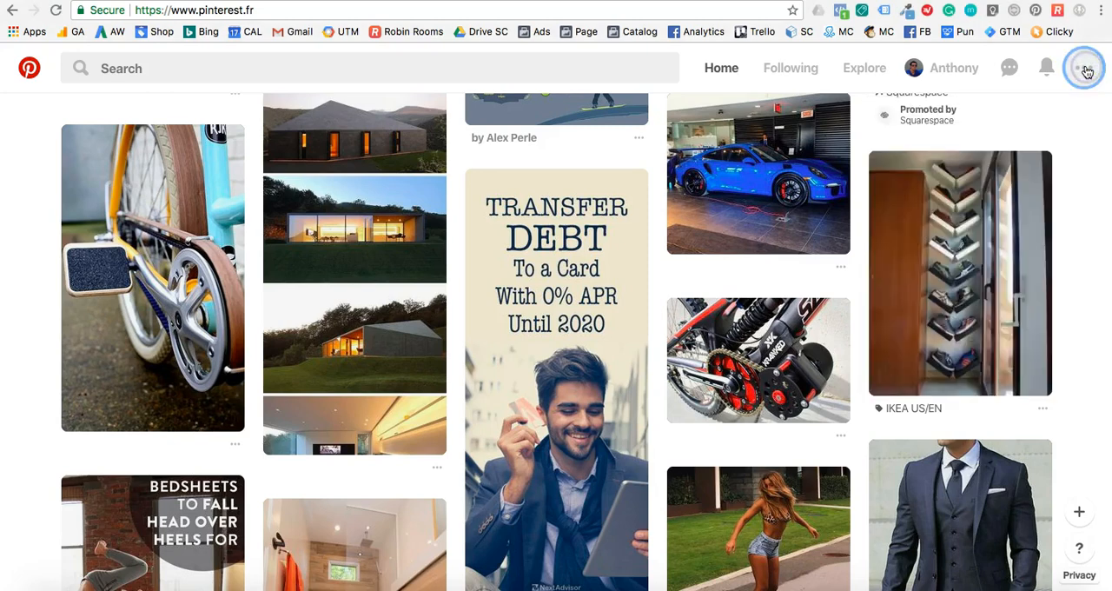
left_click(1086, 71)
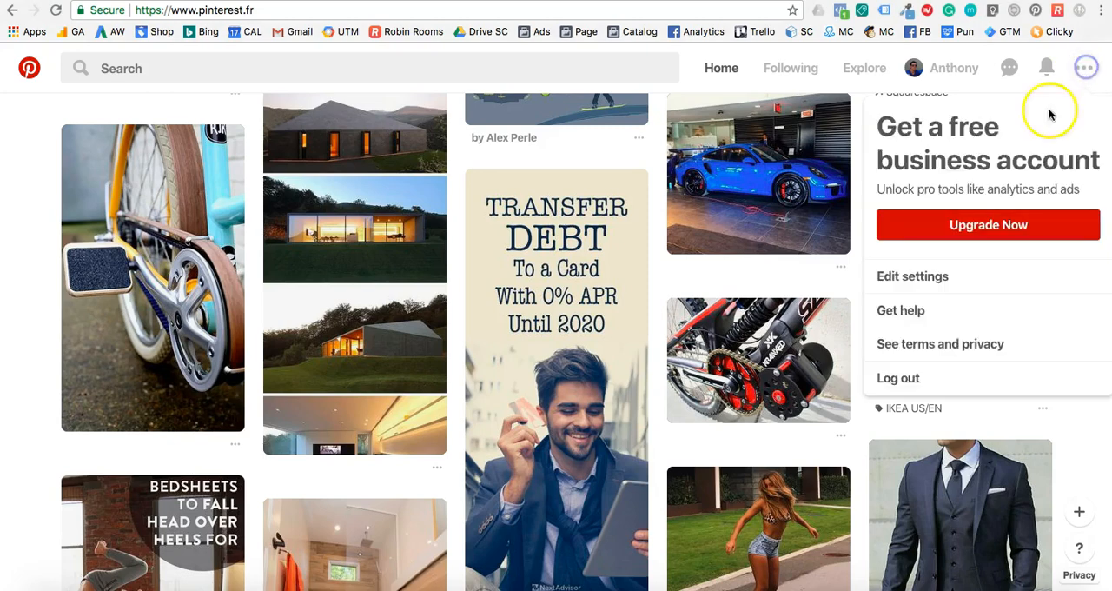
left_click(965, 228)
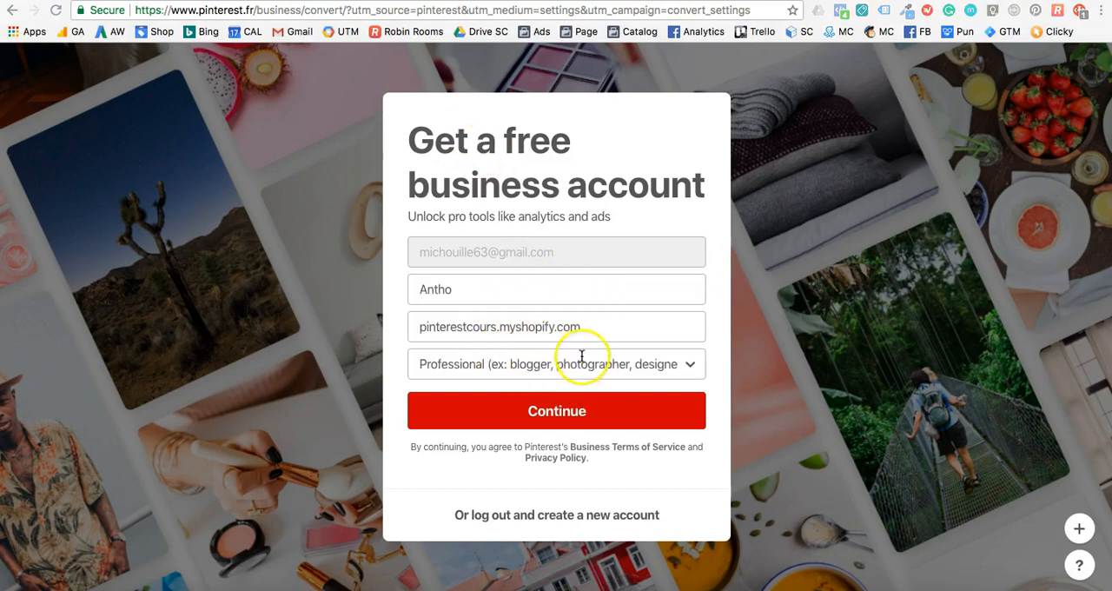
left_click(547, 326)
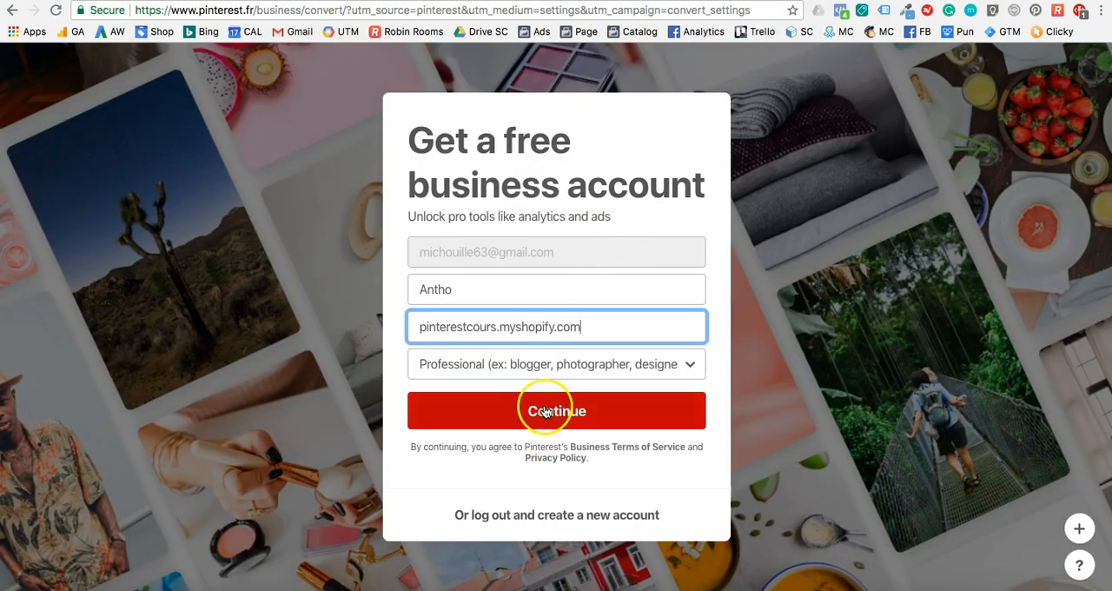
left_click(545, 412)
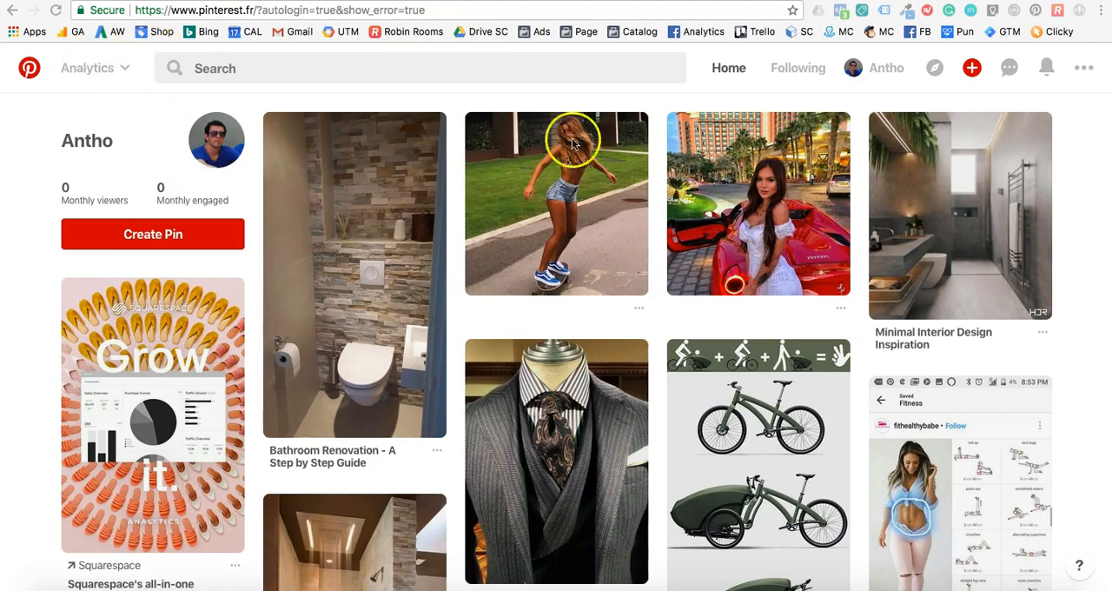
Open the Pinterest analytics overview for the business account.
left_click(100, 73)
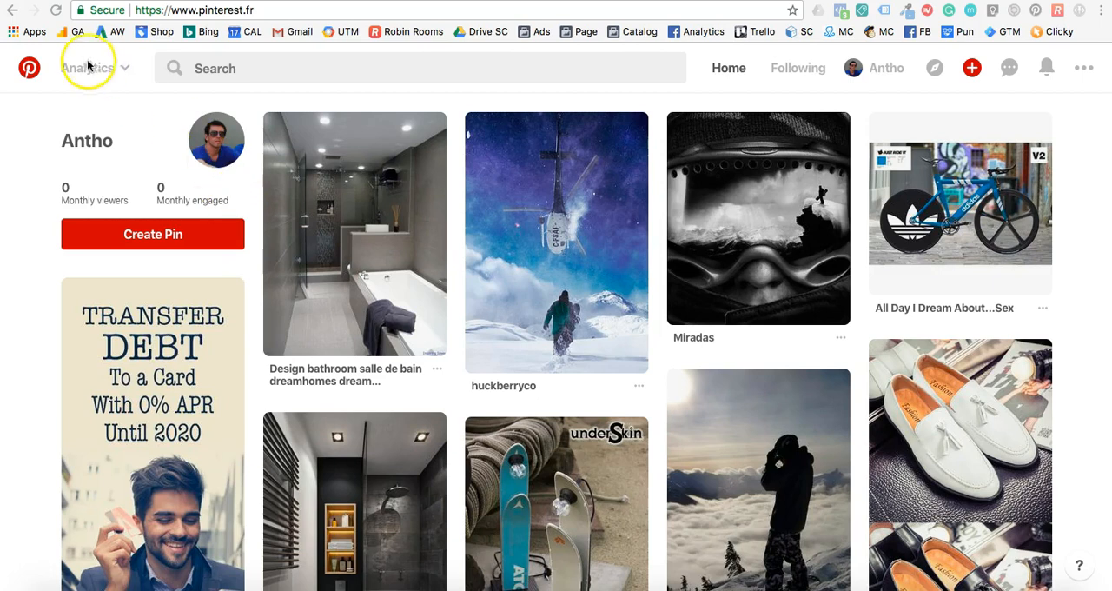
left_click(85, 69)
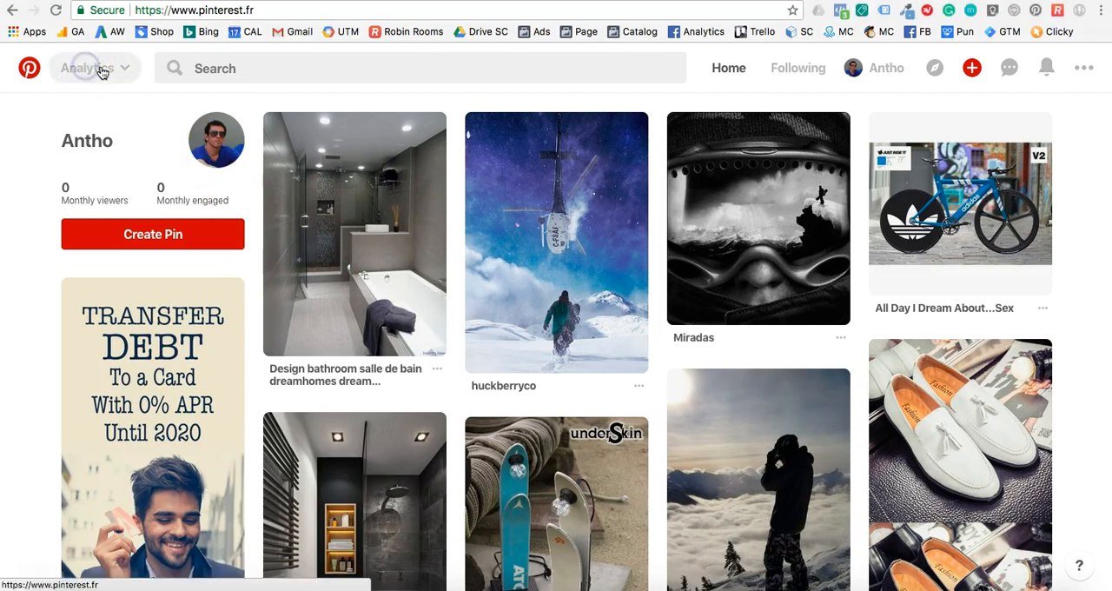
left_click(95, 115)
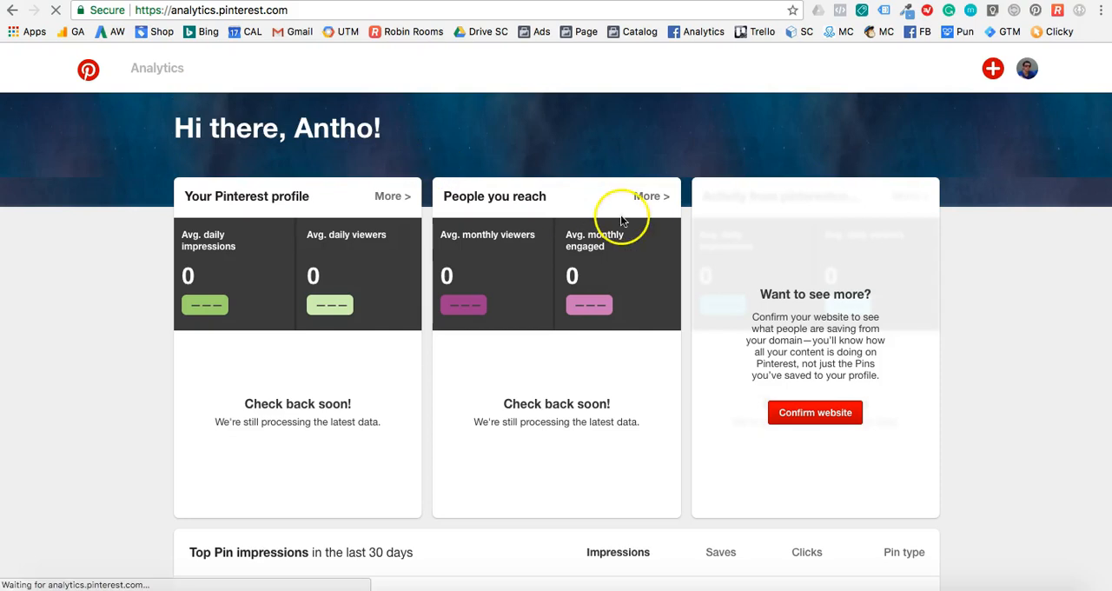
Start confirming the website, copy the domain verification meta tag, and switch to the Shopify themes page.
left_click(841, 415)
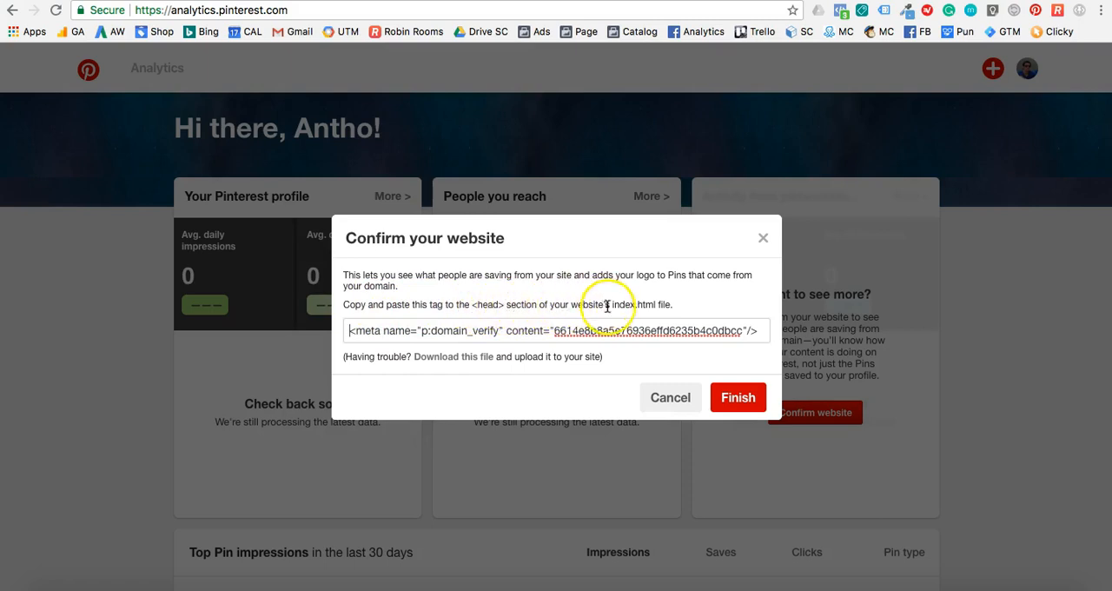
double_click(539, 331)
triple_click(539, 331)
key("cmd+c")
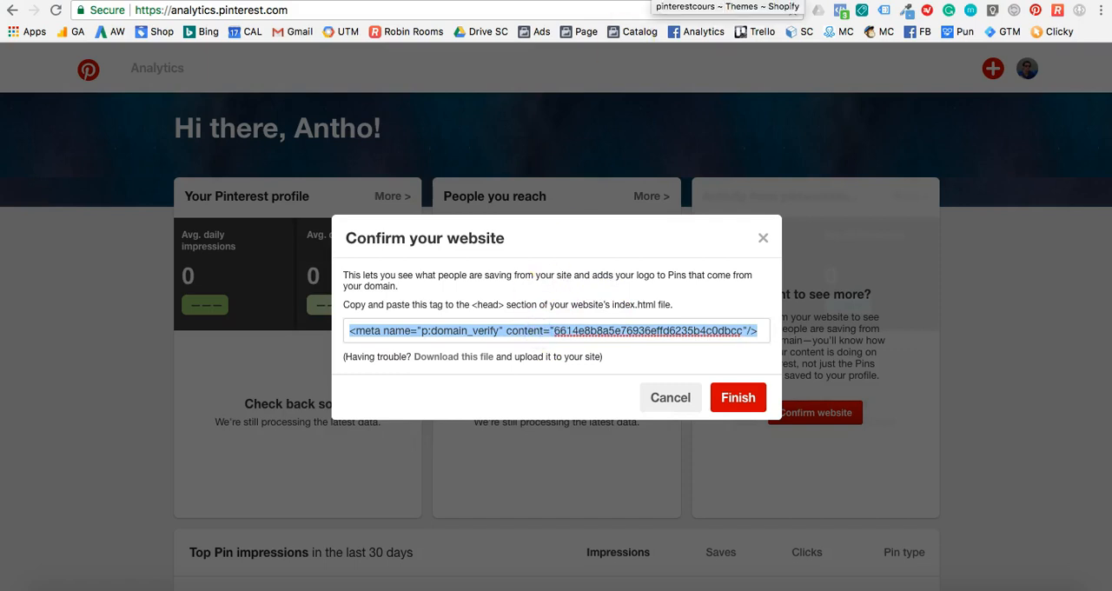
left_click(648, 1)
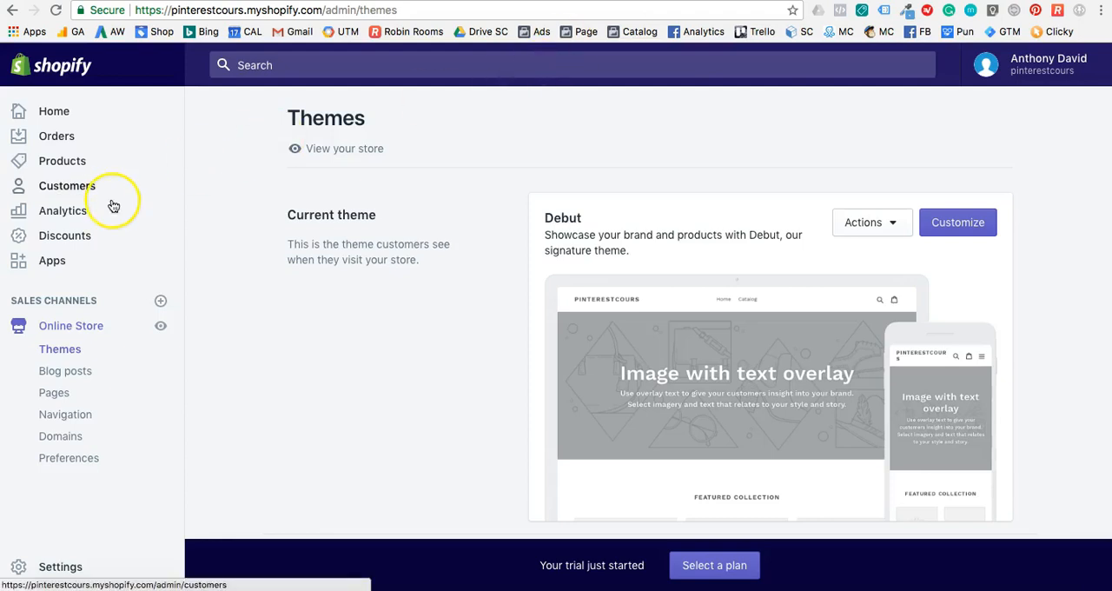
left_click(70, 457)
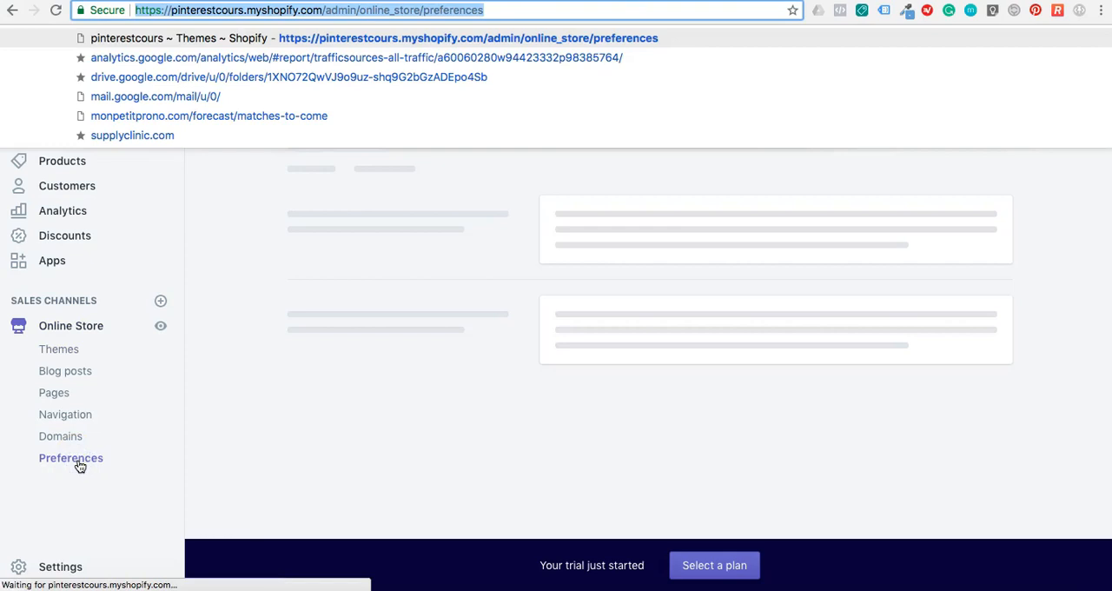
left_click(498, 204)
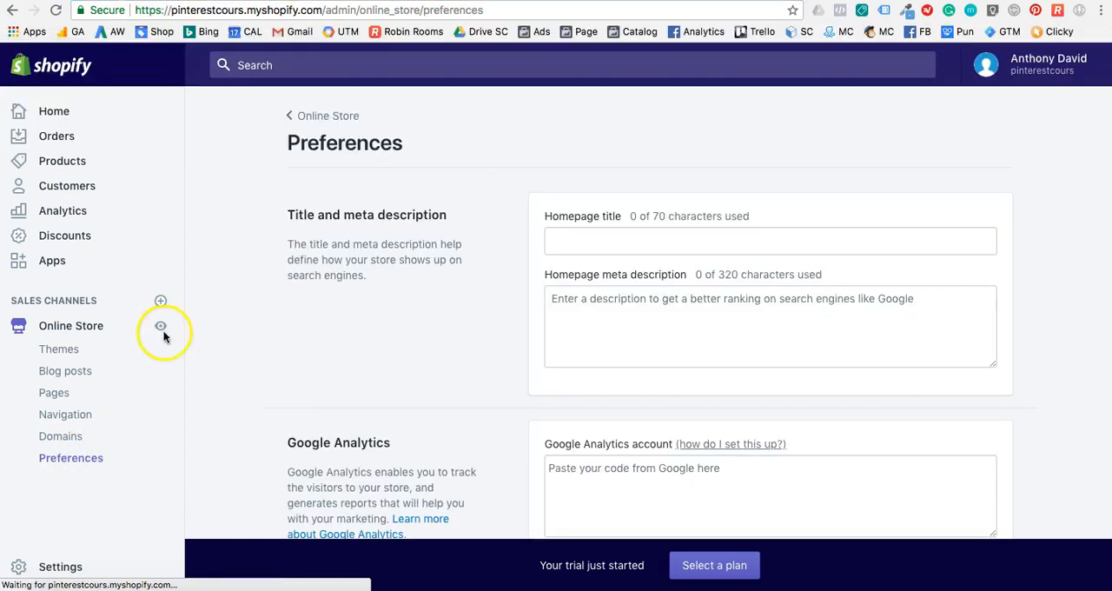
left_click(61, 349)
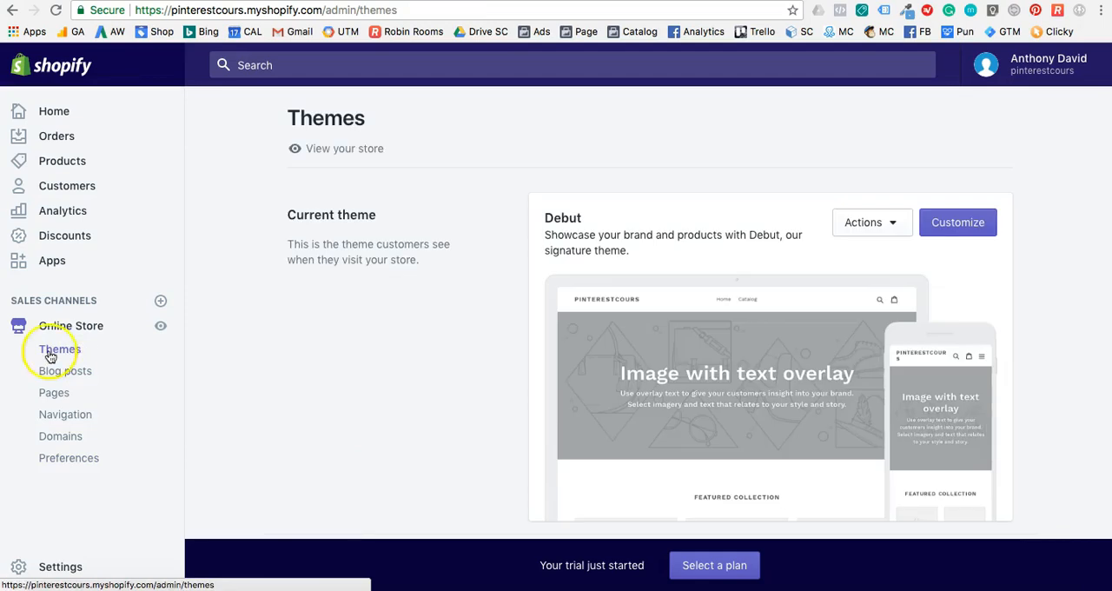
Open the Debut theme's code and bring up the theme.liquid layout file for editing.
left_click(860, 224)
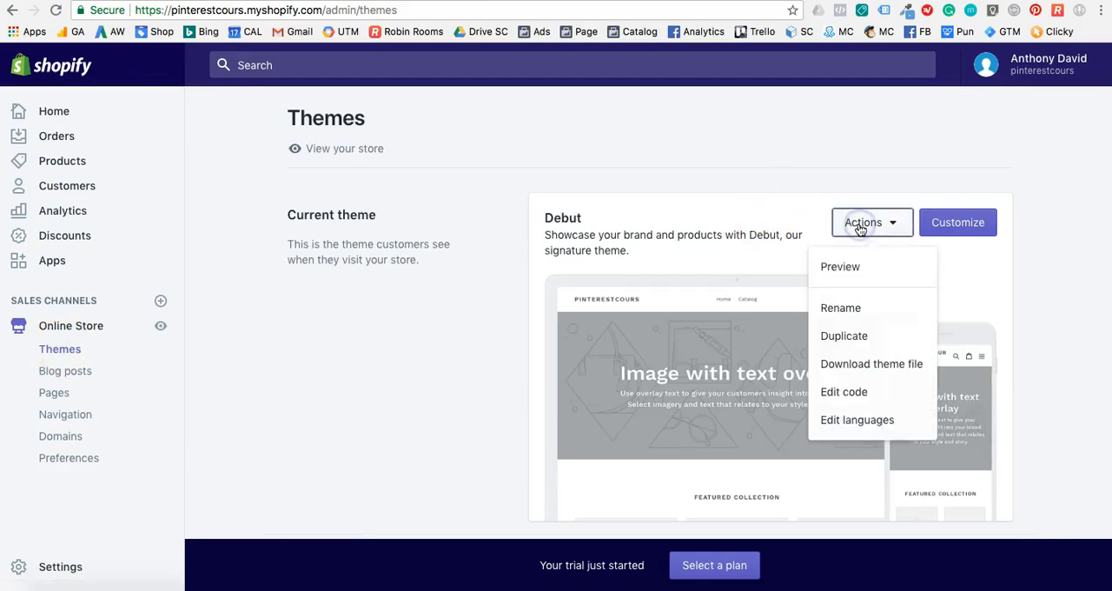
left_click(844, 393)
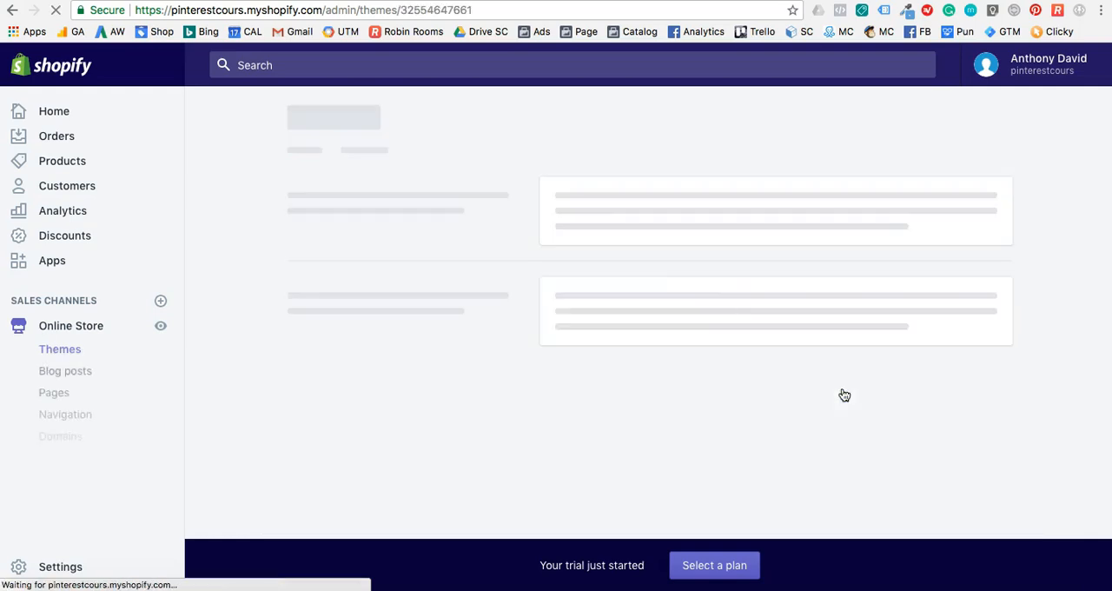
left_click(610, 215)
left_click(483, 191)
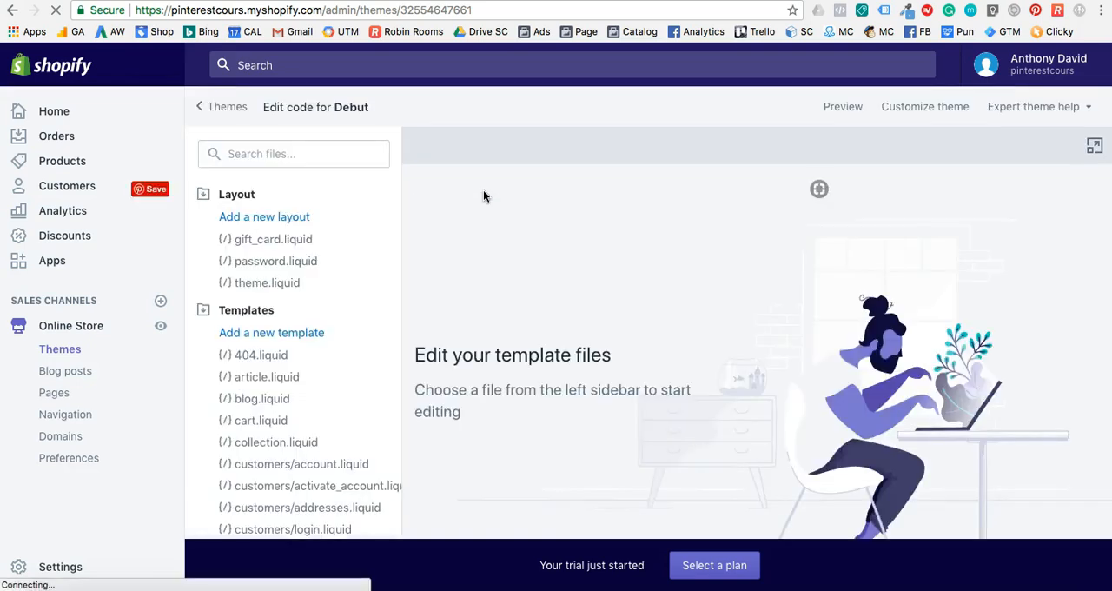
left_click(309, 206)
left_click(252, 283)
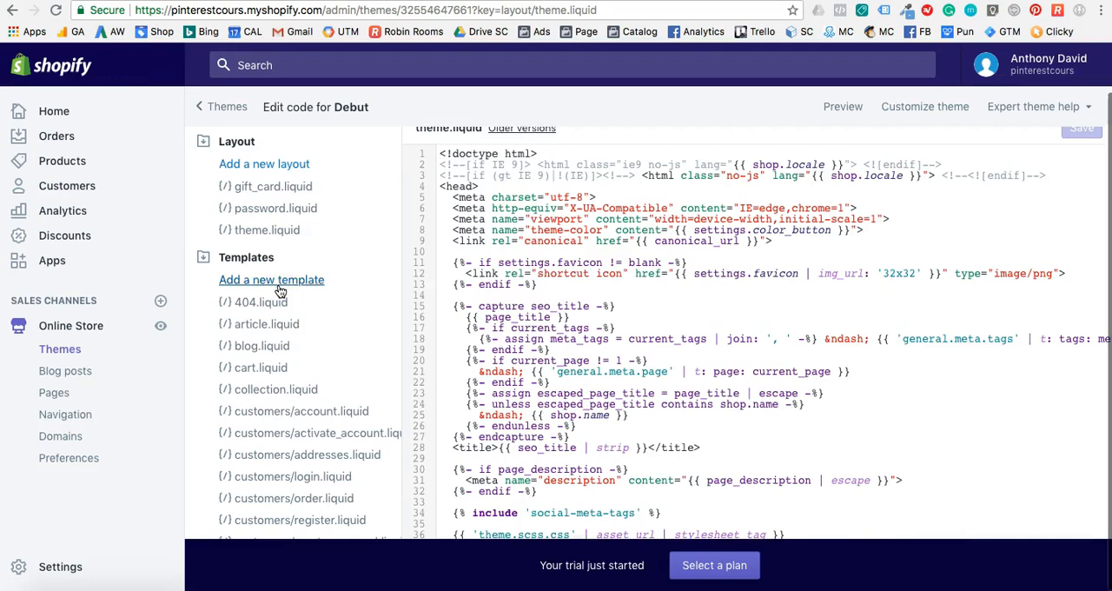
Paste the copied domain verification meta tag below the opening <head> tag, separated by blank lines, and save theme.liquid.
left_click(484, 186)
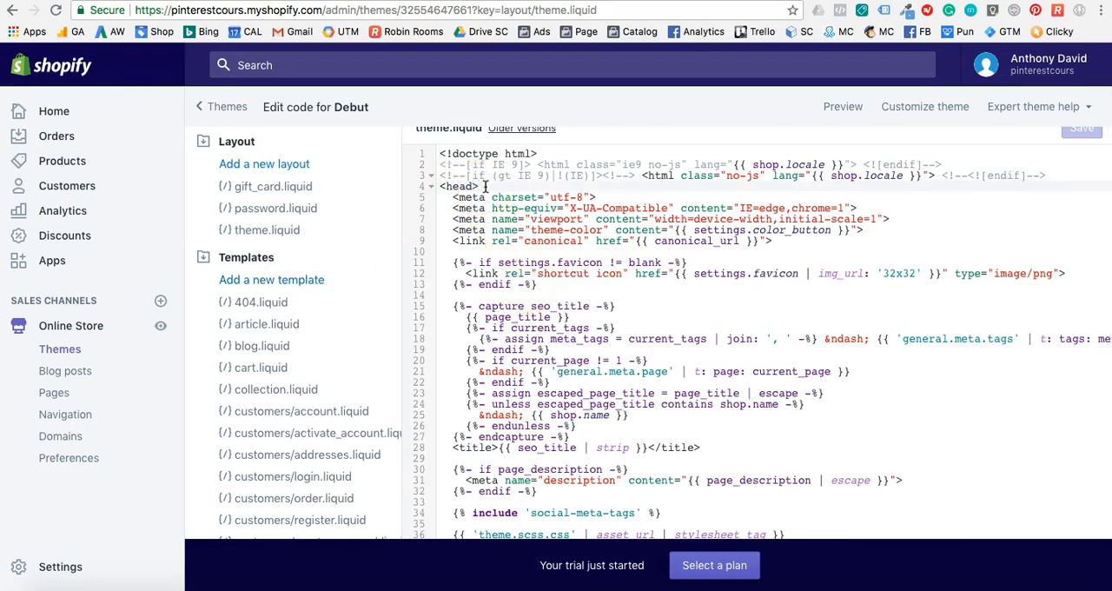
key("Return")
key("Return")
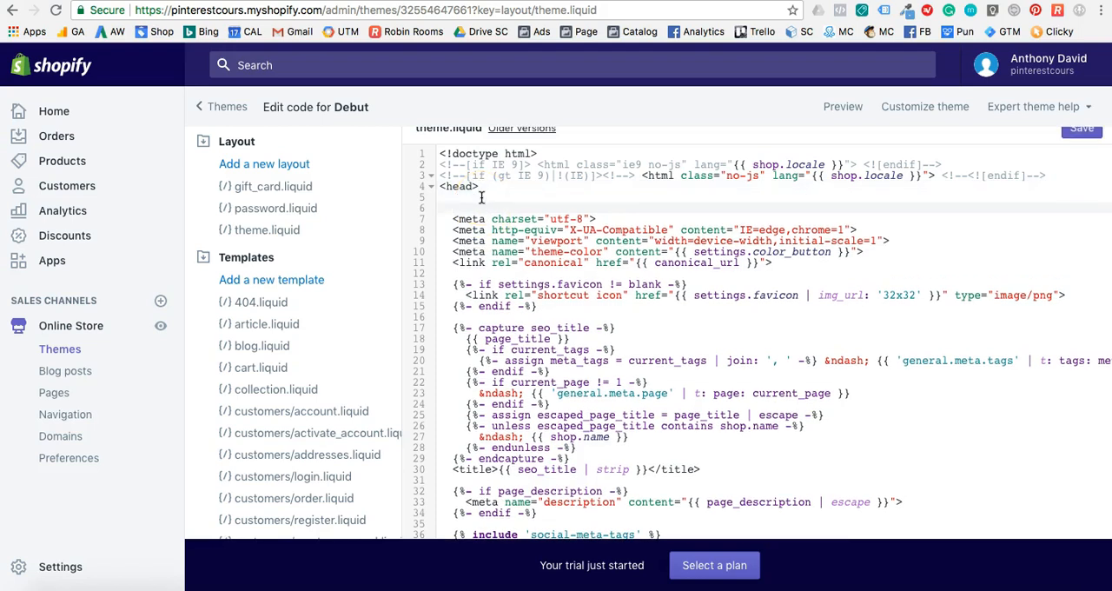
key("cmd+v")
key("Return")
key("Return")
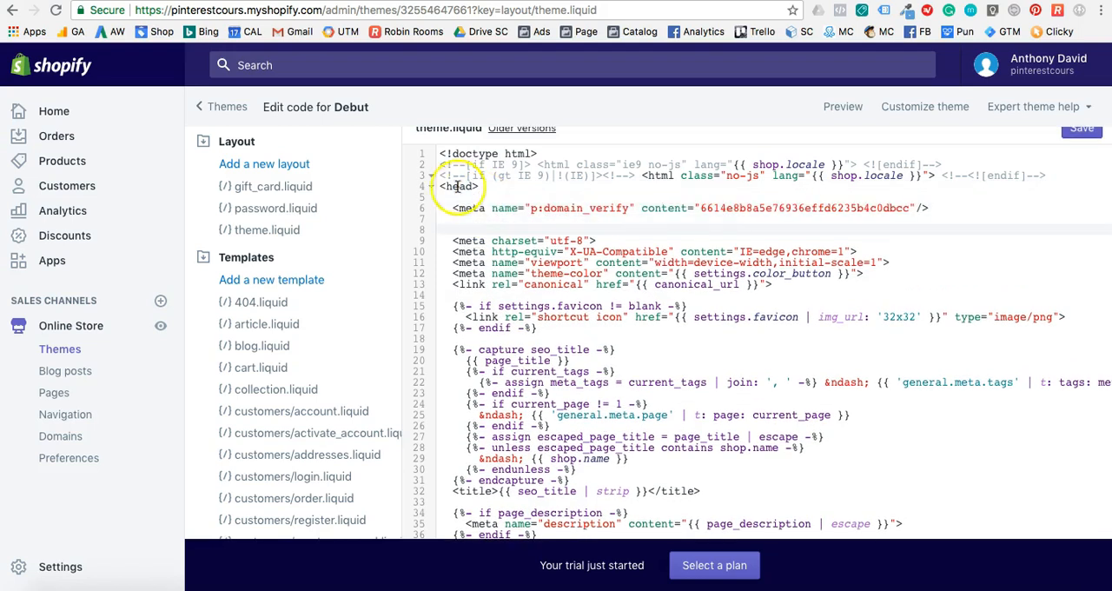
left_click(451, 207)
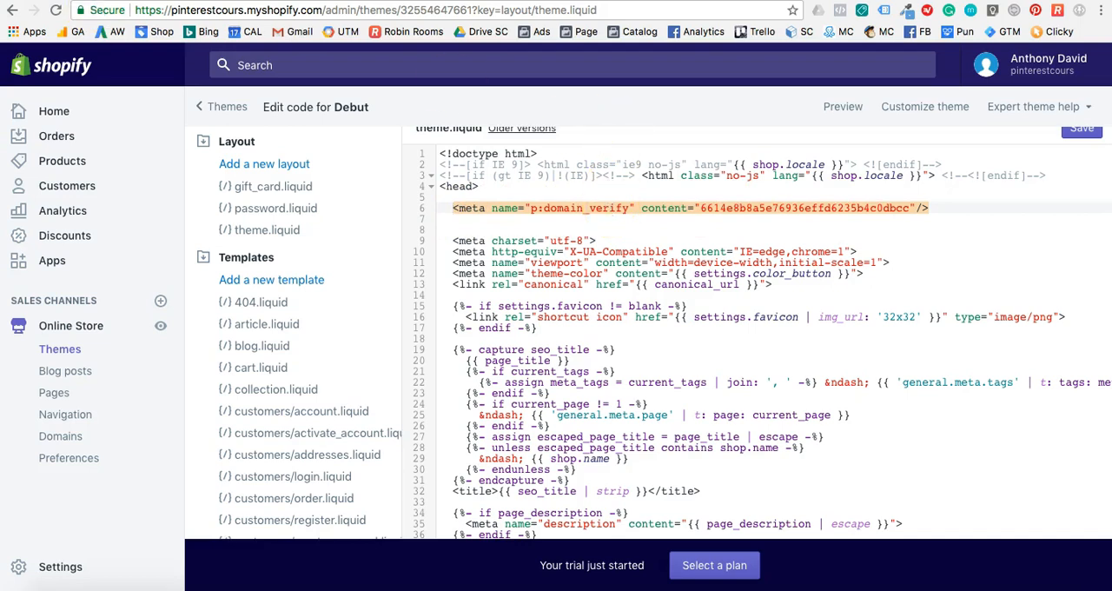
scroll(956, 221, "up", 2)
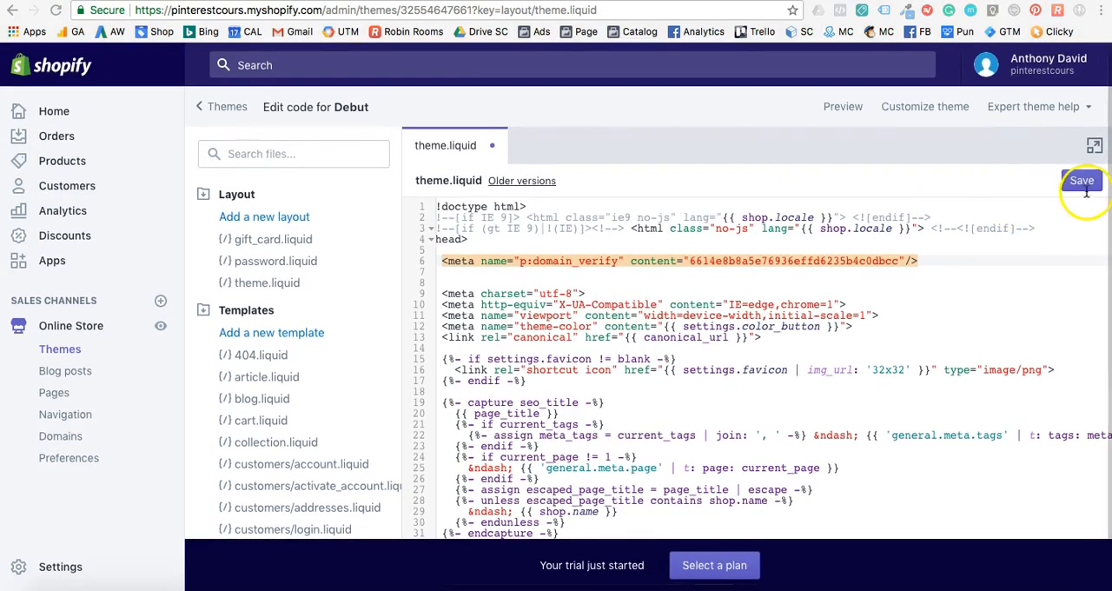
left_click(1082, 180)
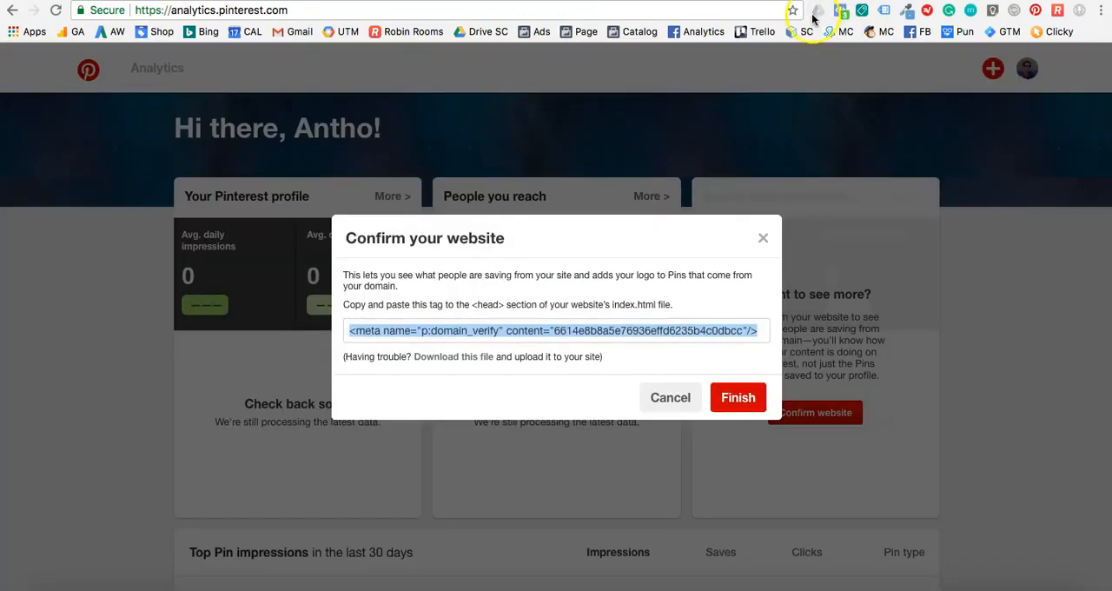
Finish the website confirmation back in Pinterest and check its status by viewing the Shopify store and reloading the analytics overview.
left_click(717, 398)
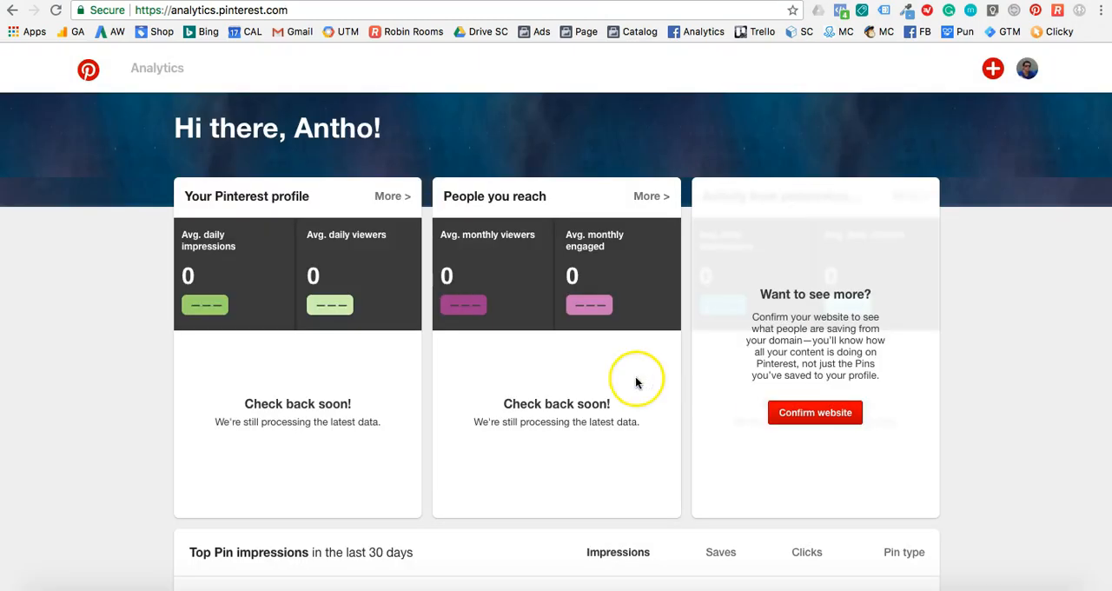
left_click(55, 11)
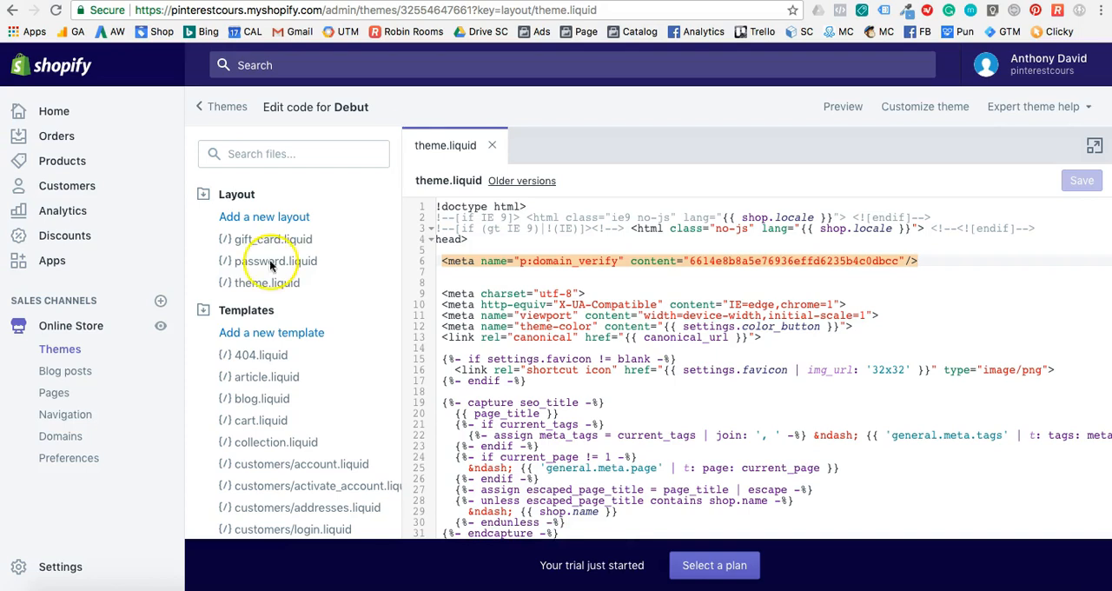
left_click(160, 331)
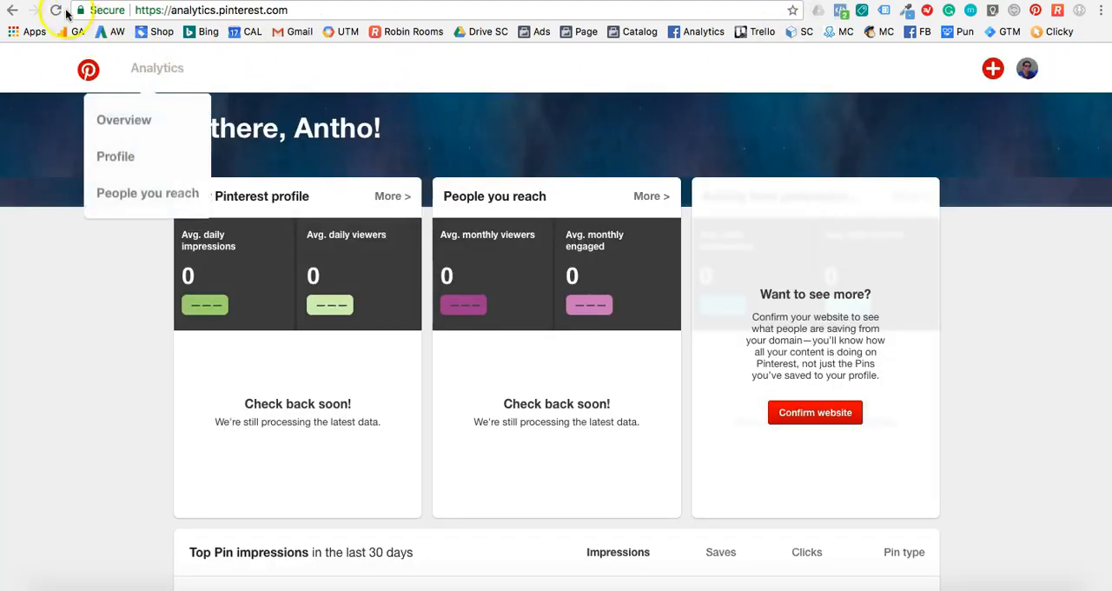
left_click(55, 10)
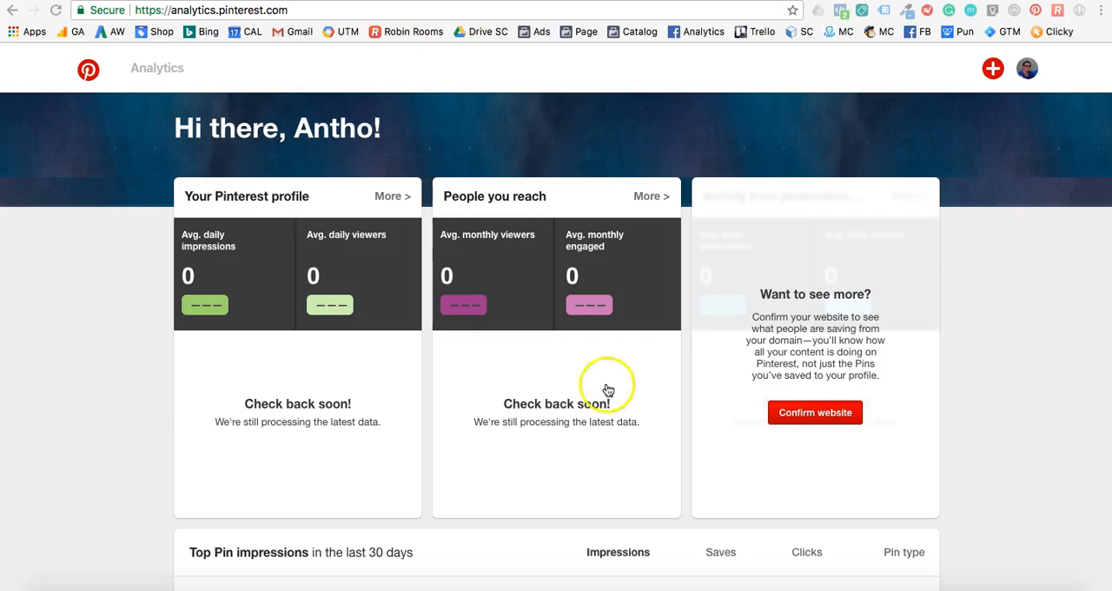
scroll(702, 409, "down", 2)
scroll(704, 408, "up", 2)
Go to the Pinterest Ads Manager at ads.pinterest.com.
left_click(387, 12)
type("ads.")
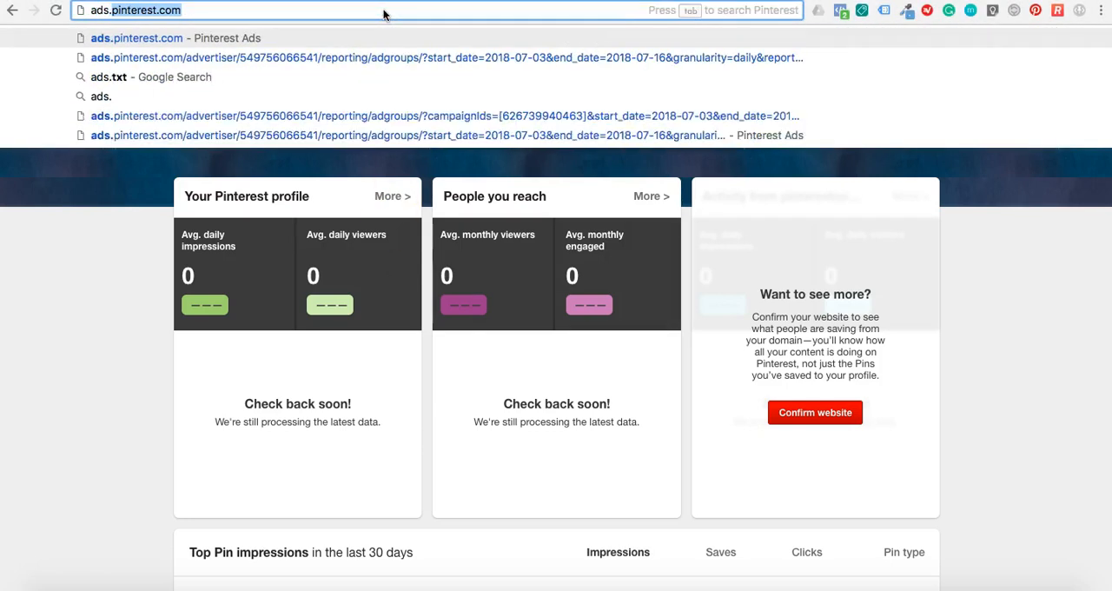
key("Return")
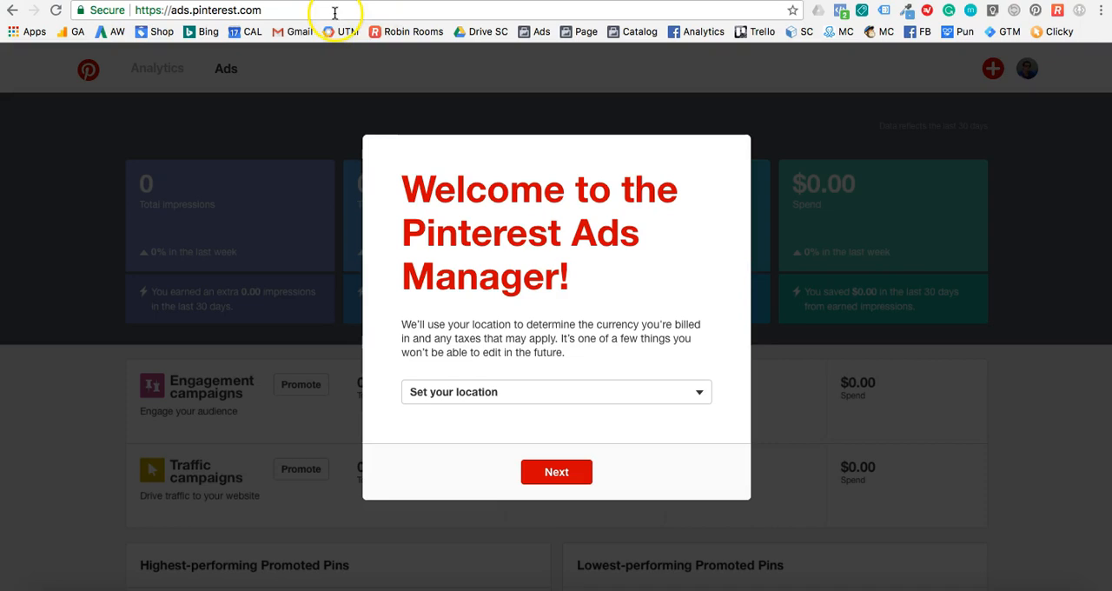
Set the advertiser location to United States (Dollars) and continue with the Ads Manager setup.
left_click(559, 393)
scroll(551, 439, "down", 3)
scroll(552, 441, "up", 3)
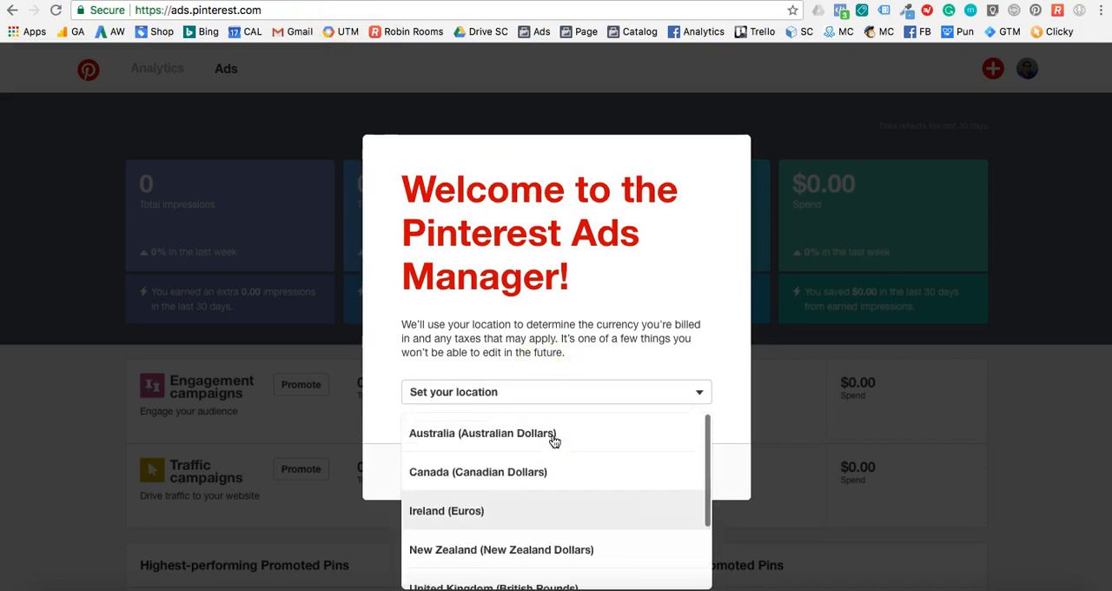
scroll(554, 442, "down", 3)
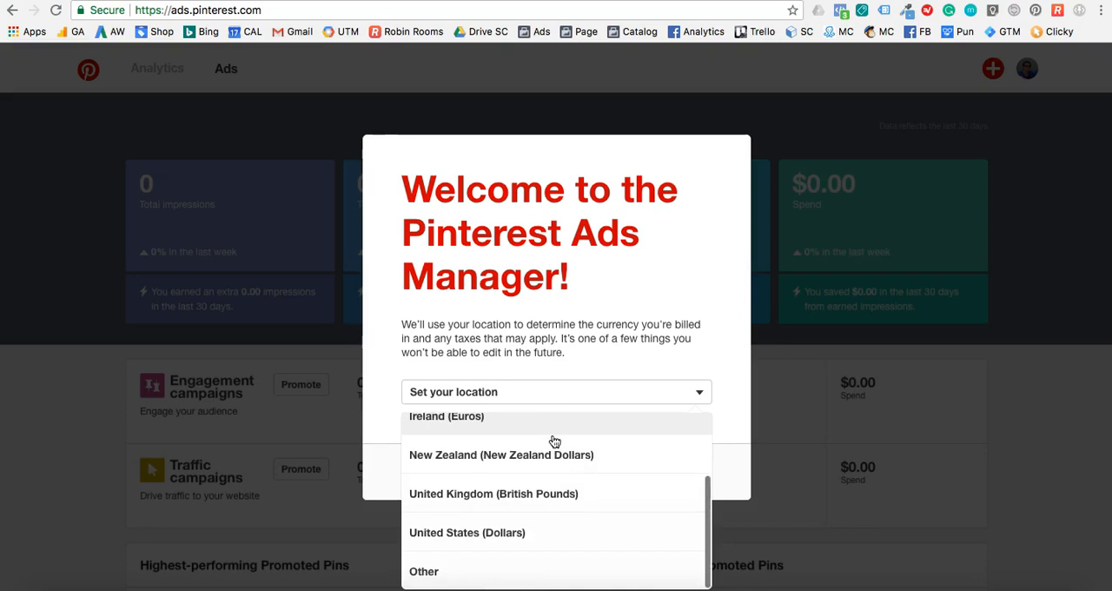
left_click(536, 533)
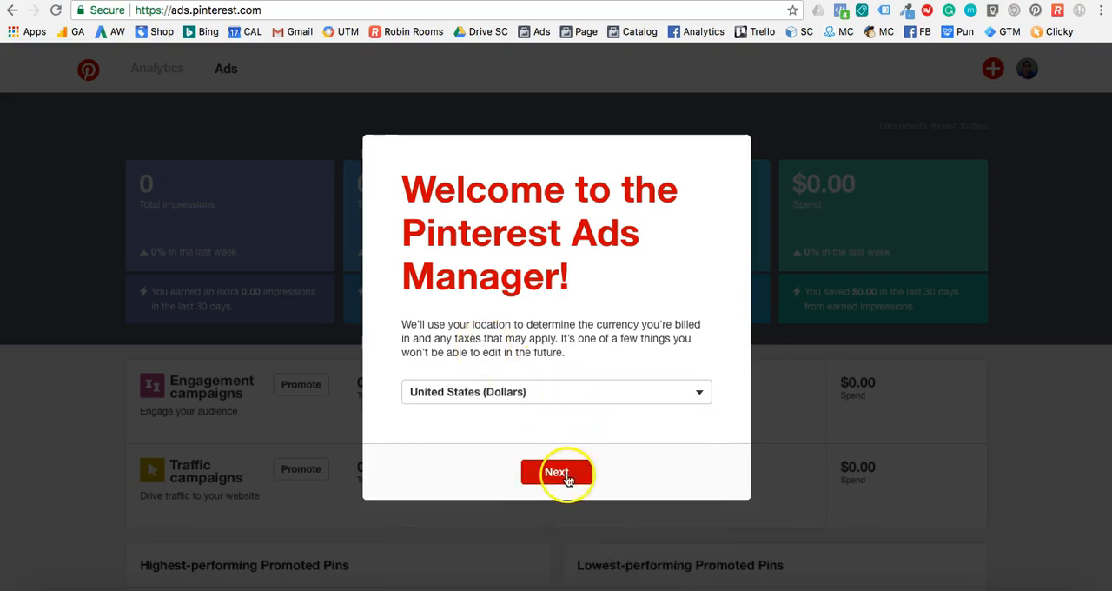
left_click(560, 473)
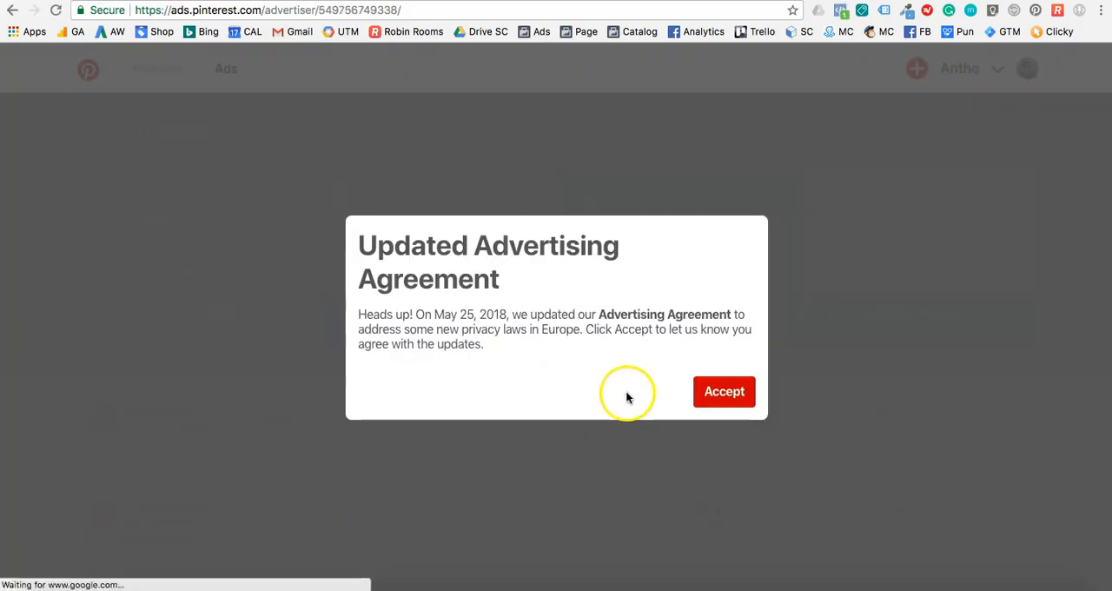
Accept the updated advertising agreement and generate a Pinterest Tag from the conversion tracking page.
left_click(717, 394)
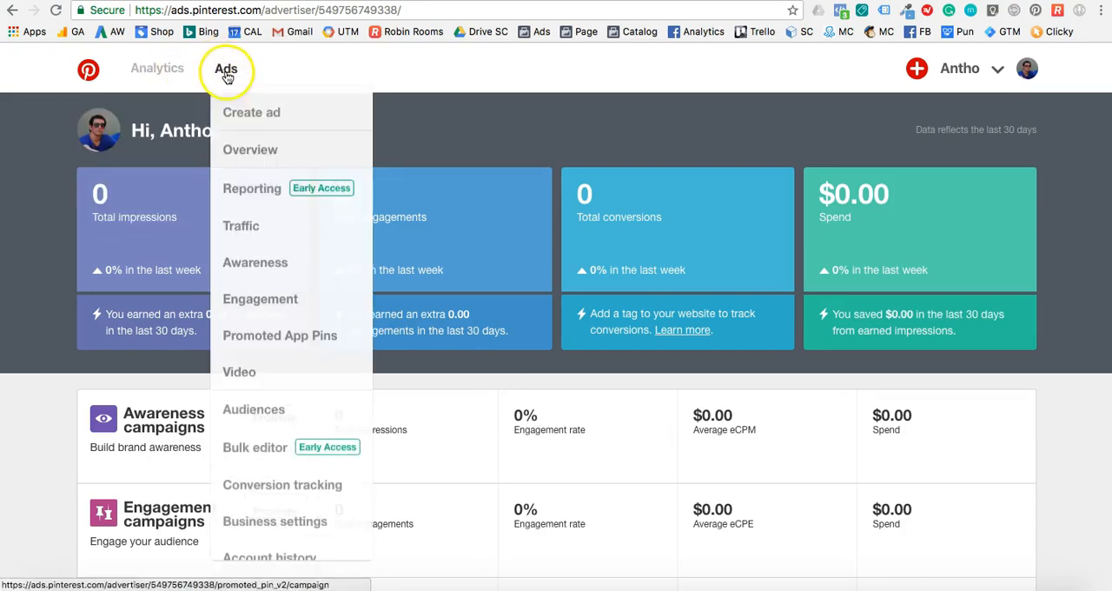
scroll(250, 335, "down", 1)
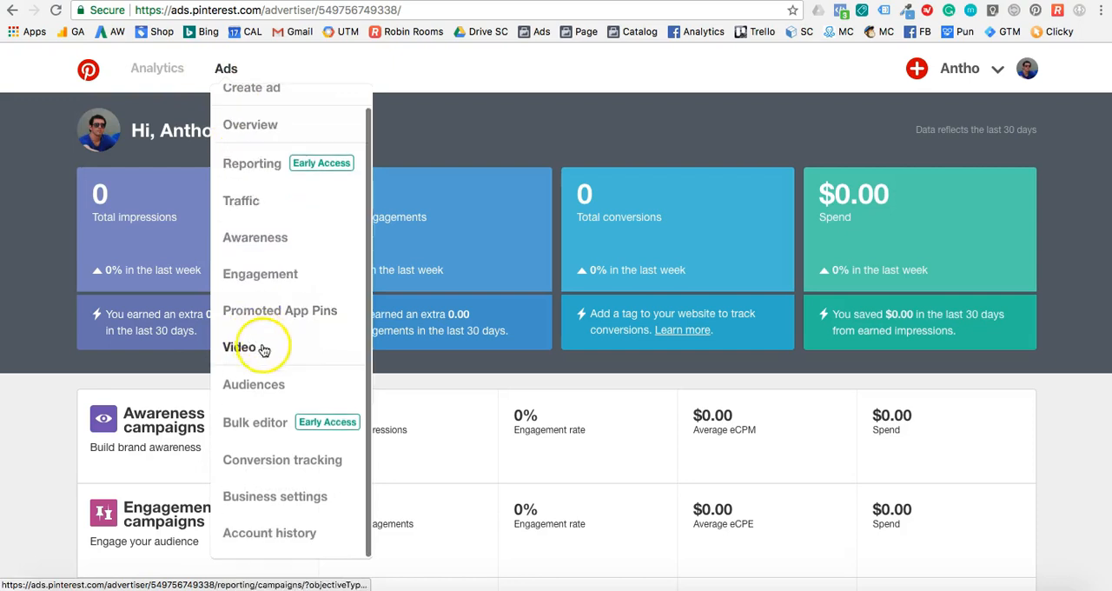
left_click(295, 462)
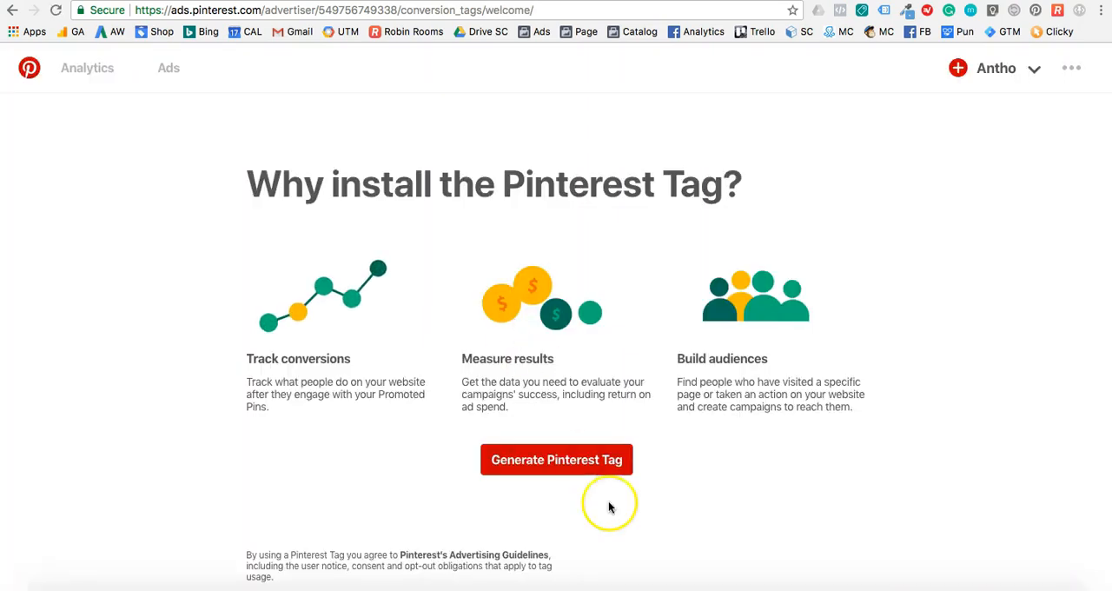
left_click(591, 472)
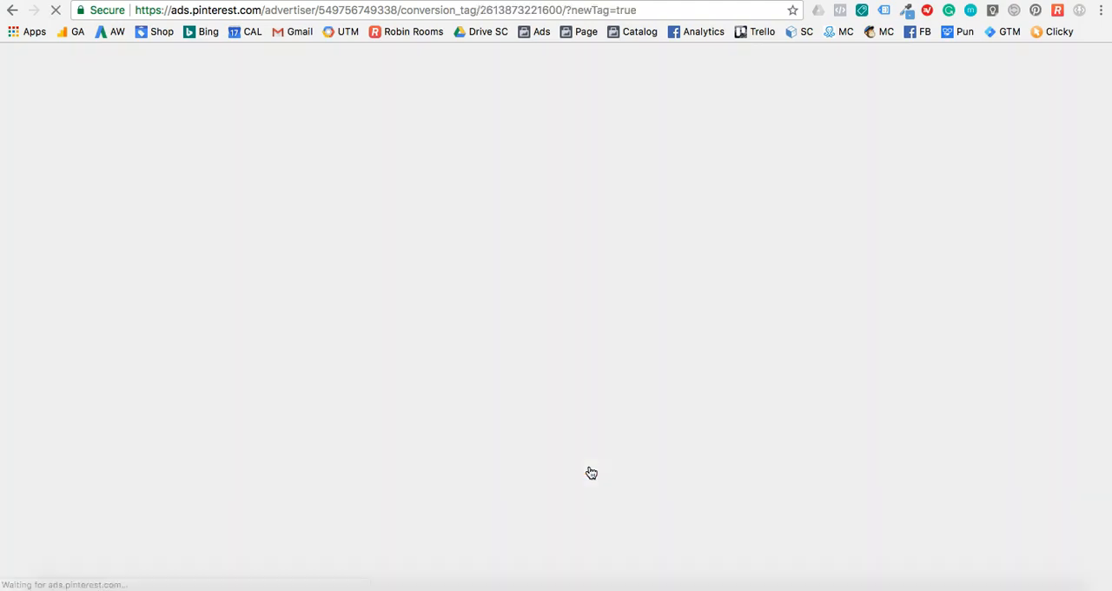
Copy the Pinterest Tag base code from the "Install the base code" section.
scroll(405, 370, "down", 2)
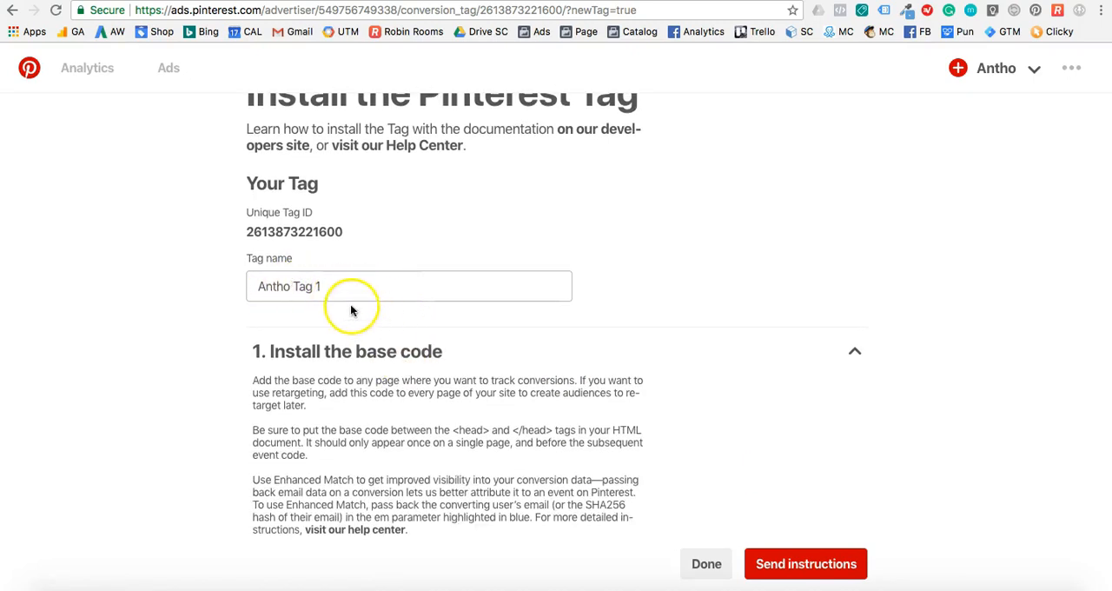
scroll(476, 307, "down", 5)
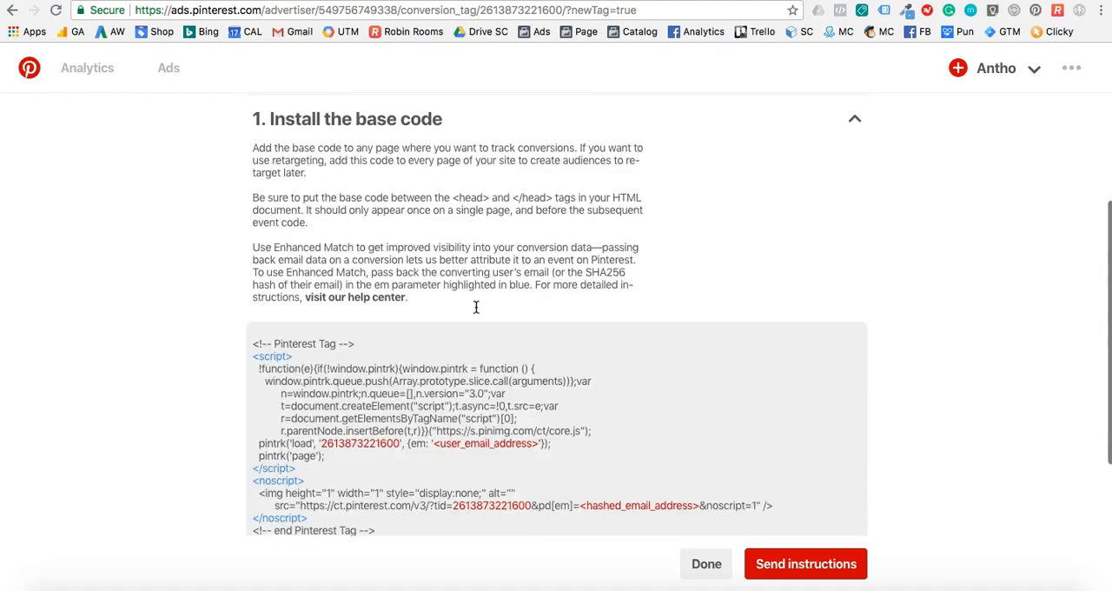
scroll(474, 313, "down", 1)
scroll(371, 366, "down", 2)
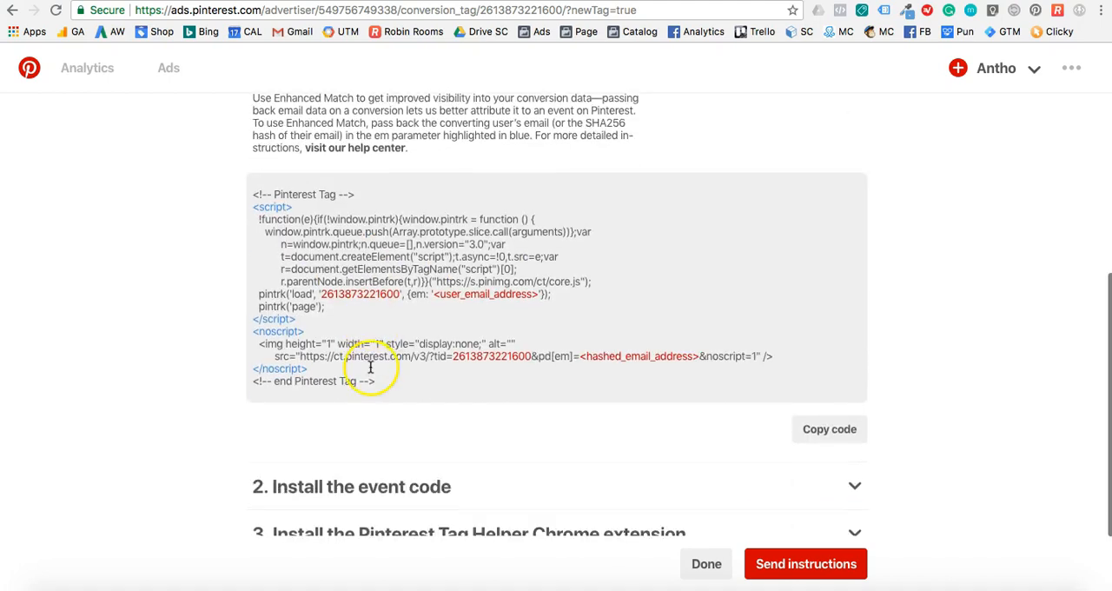
left_click(827, 429)
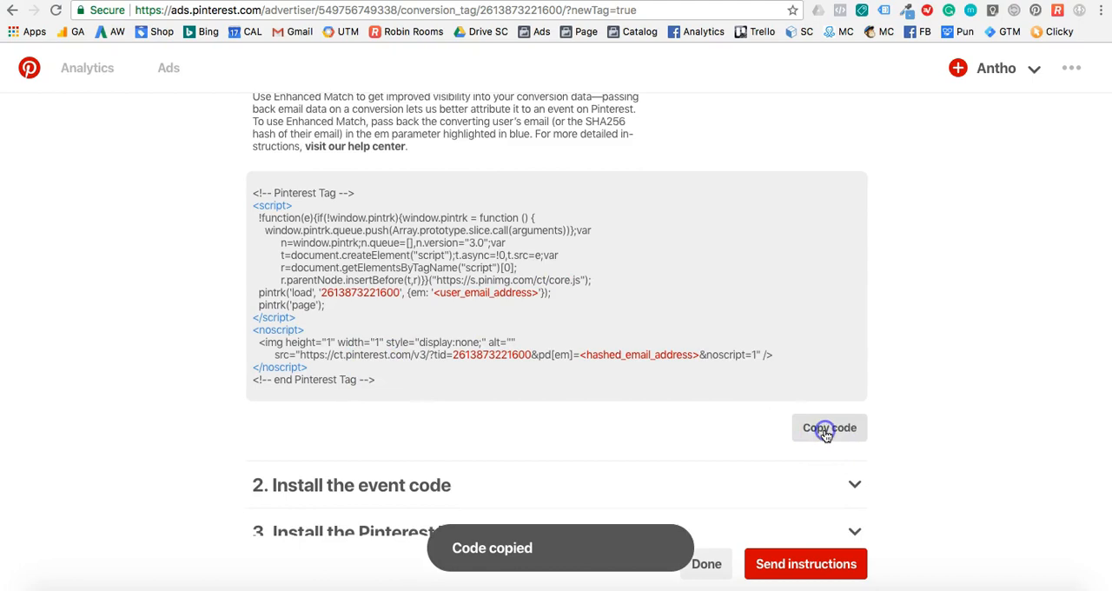
scroll(471, 254, "up", 1)
scroll(471, 253, "up", 3)
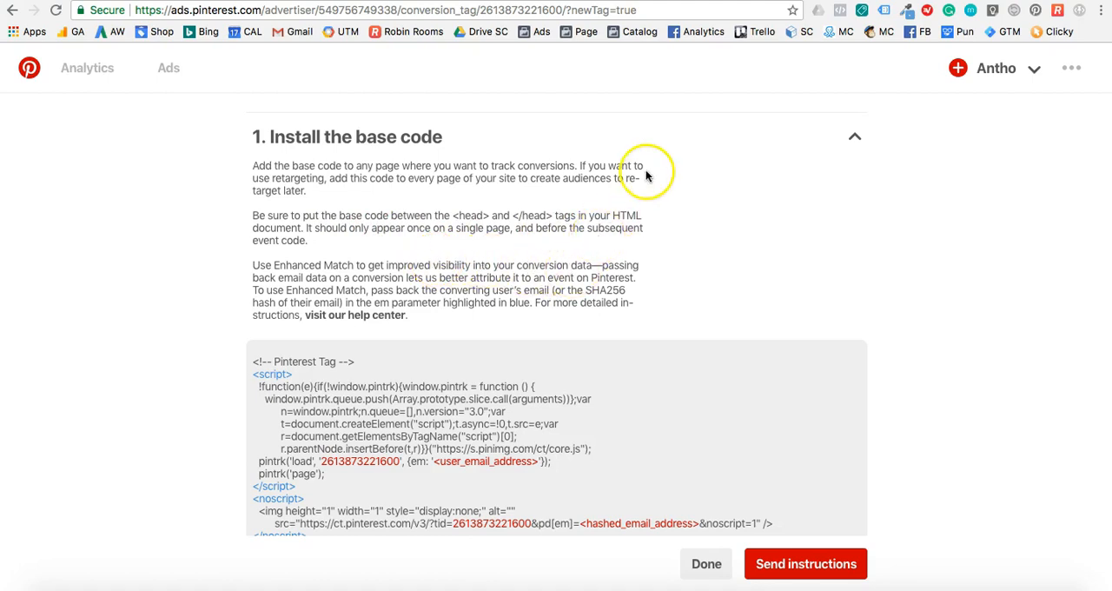
Switch to the Shopify theme code editor and locate the opening and closing head tags in theme.liquid.
key("ctrl+Tab")
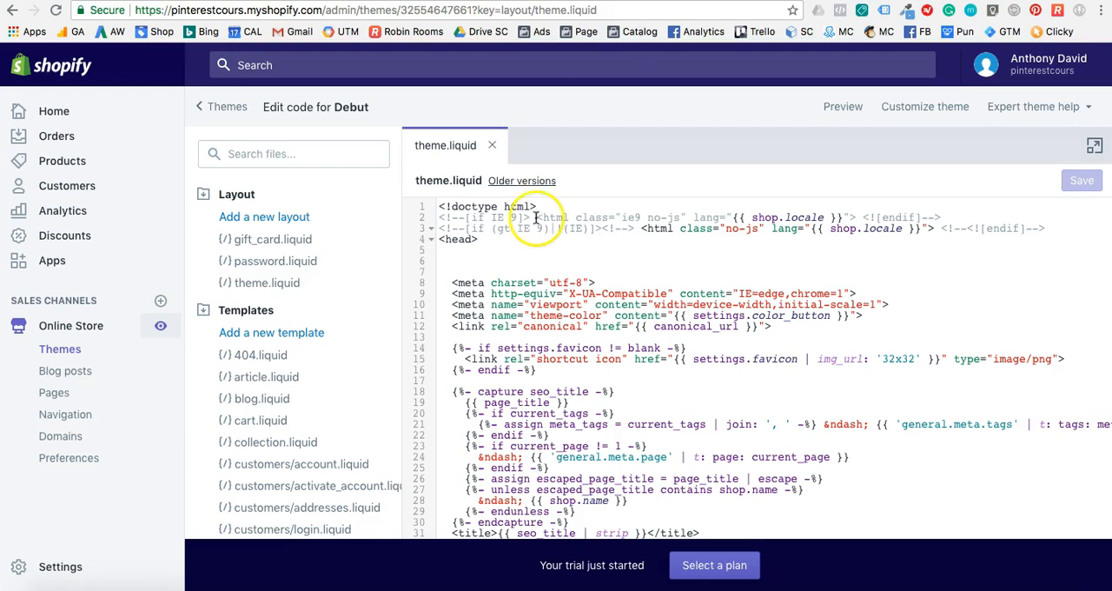
left_click(264, 292)
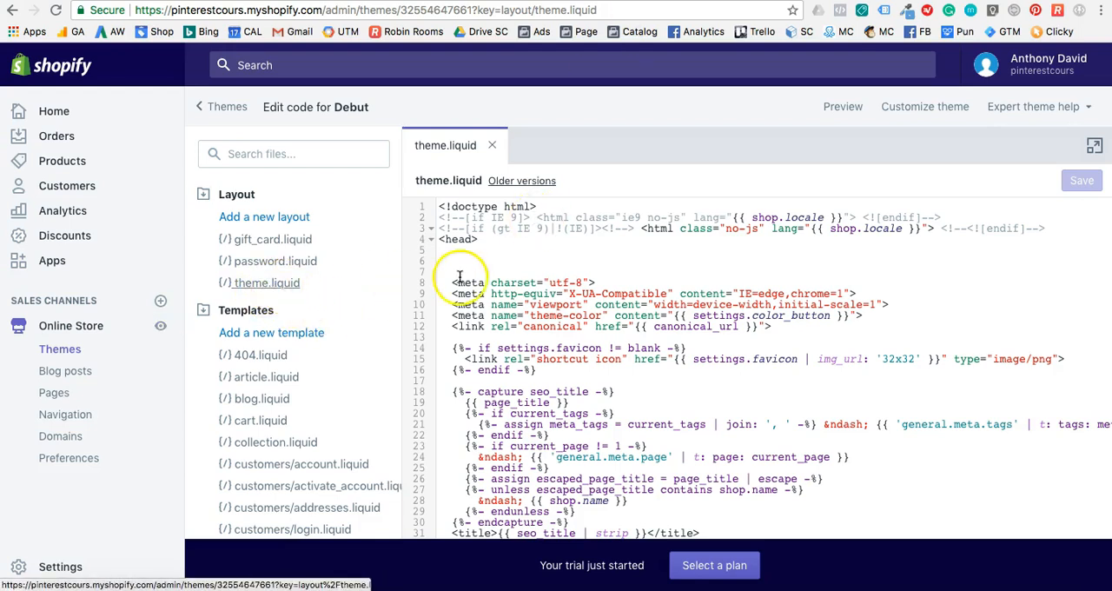
left_click(440, 241)
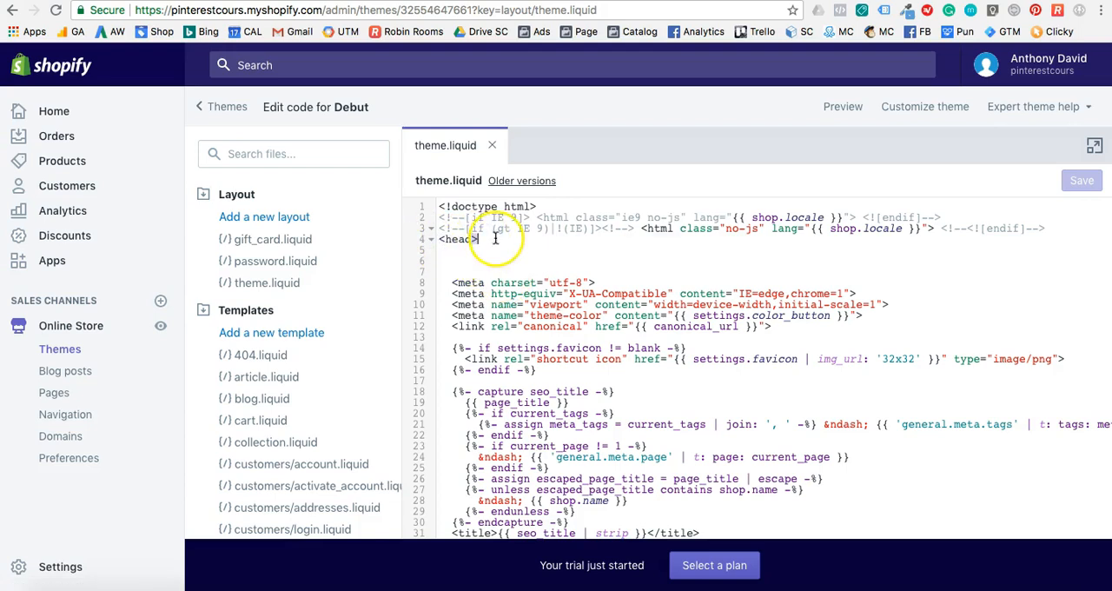
scroll(501, 294, "down", 10)
scroll(501, 294, "down", 9)
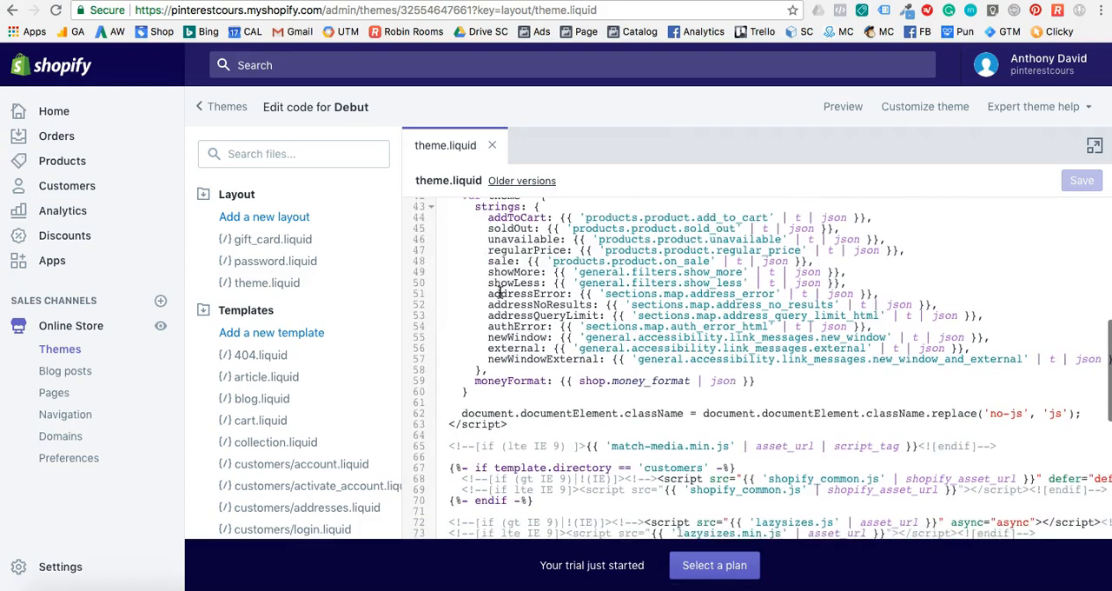
scroll(499, 294, "down", 1)
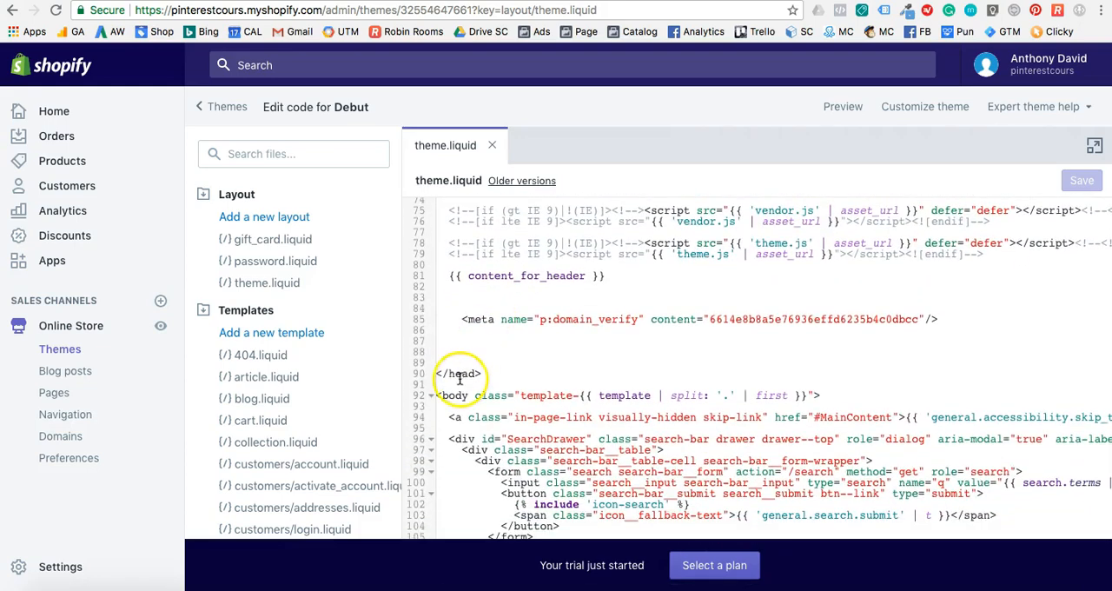
scroll(472, 293, "up", 19)
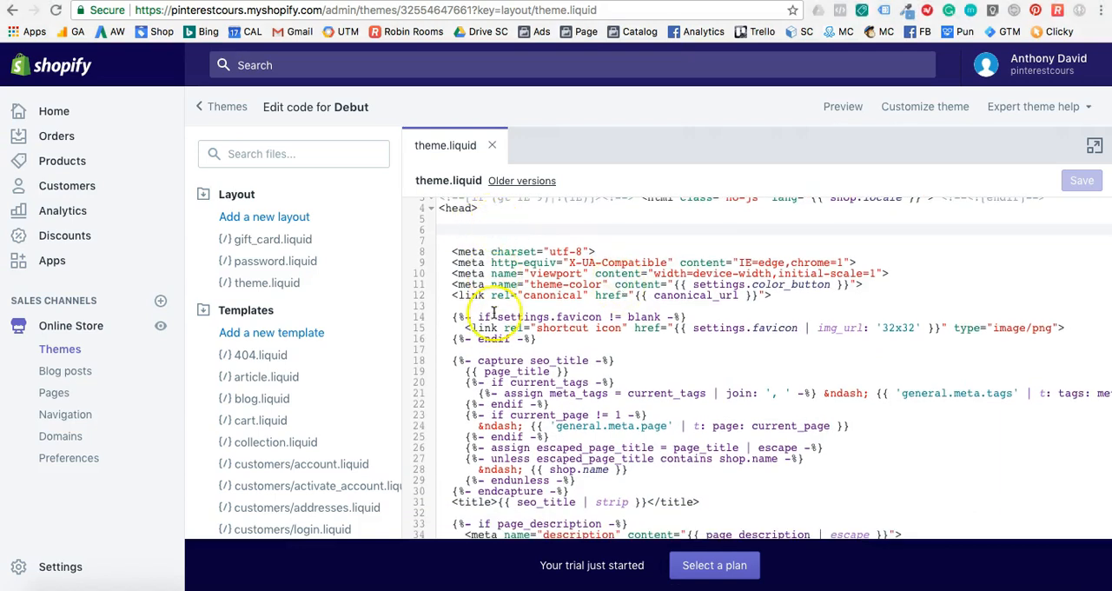
Paste the Pinterest Tag base code below the domain verification meta tag, before the closing </head> tag, and save theme.liquid.
scroll(495, 330, "down", 7)
scroll(495, 330, "down", 9)
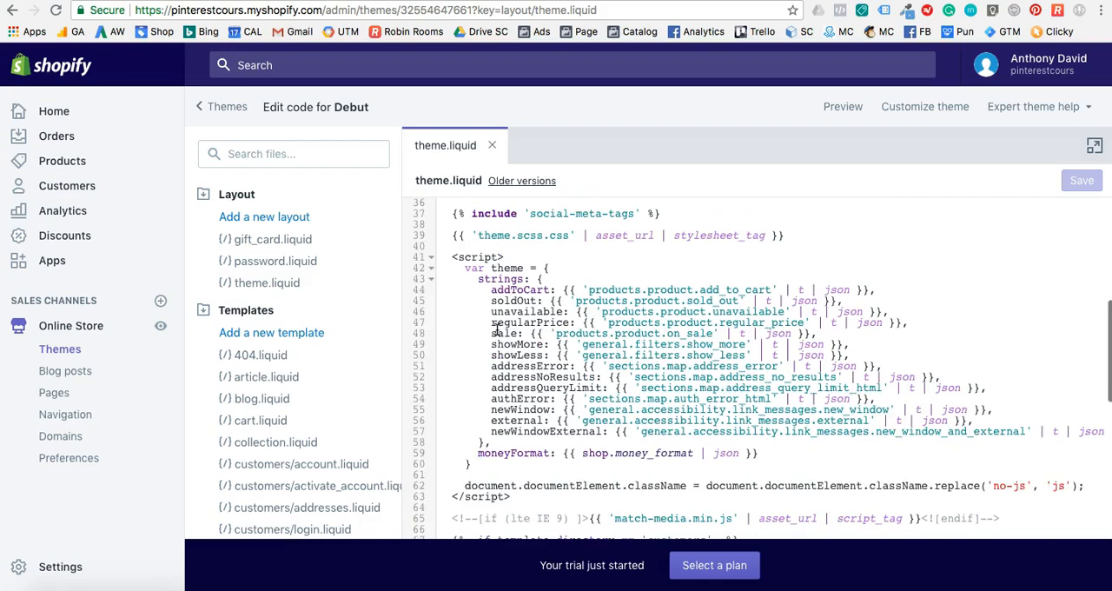
scroll(495, 330, "down", 2)
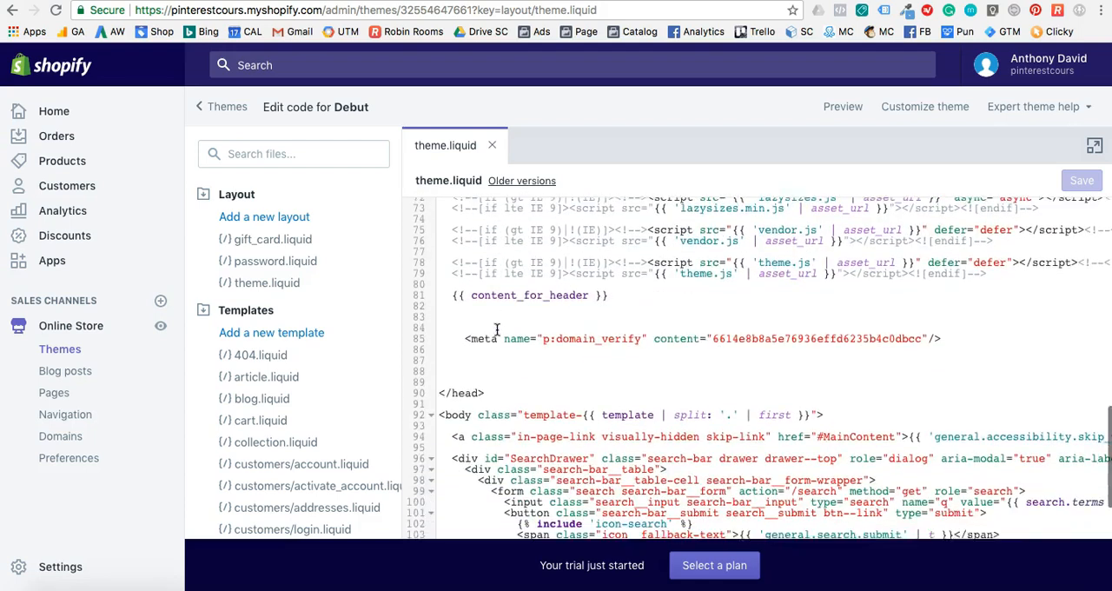
left_click(480, 335)
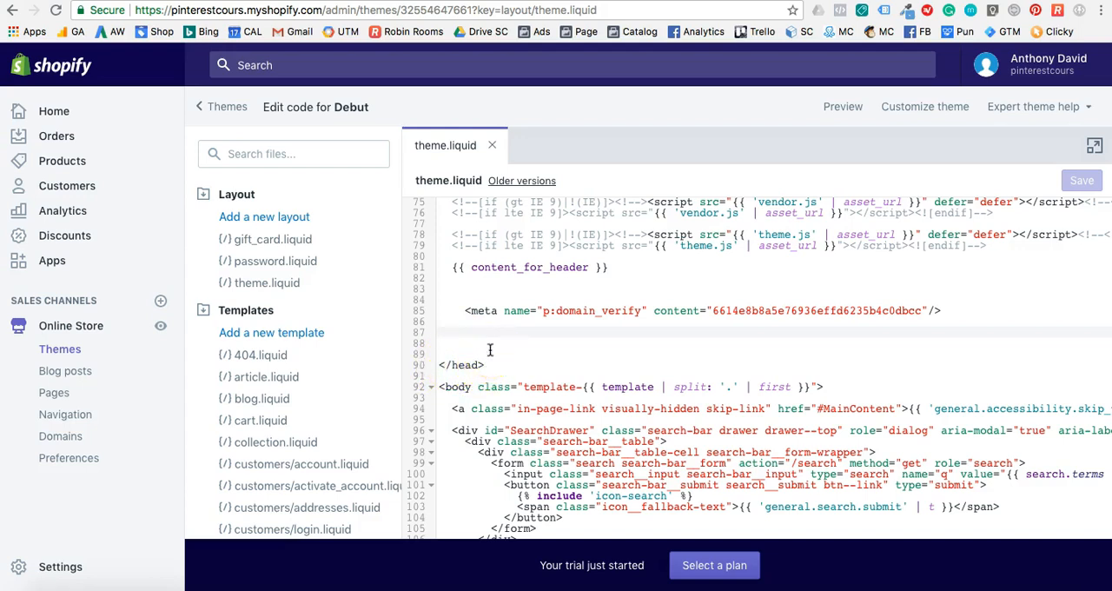
left_click(458, 333)
key("super+v")
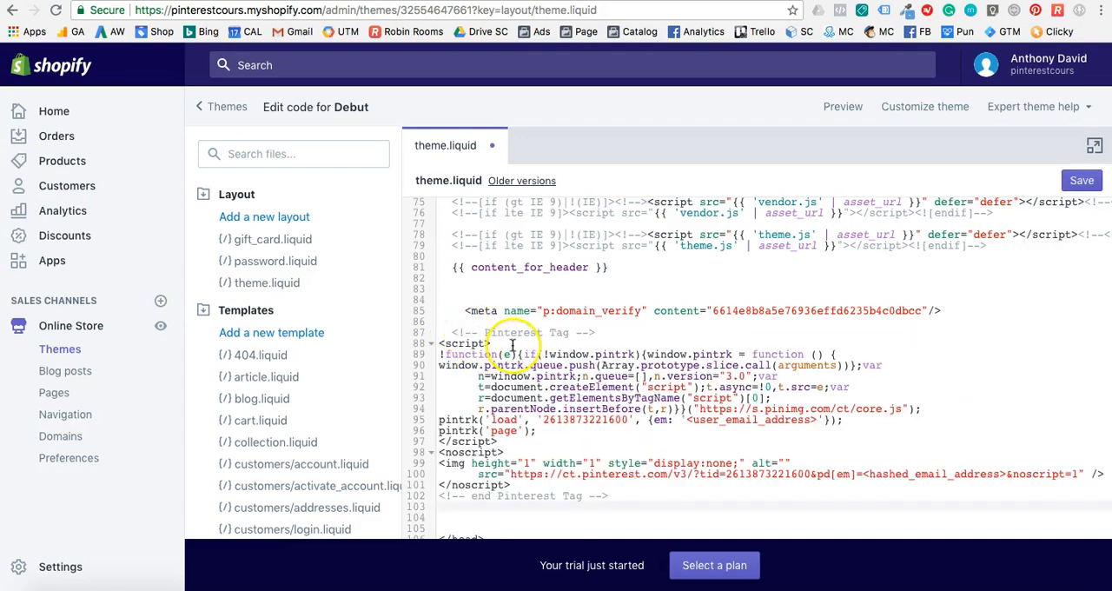
scroll(513, 346, "down", 2)
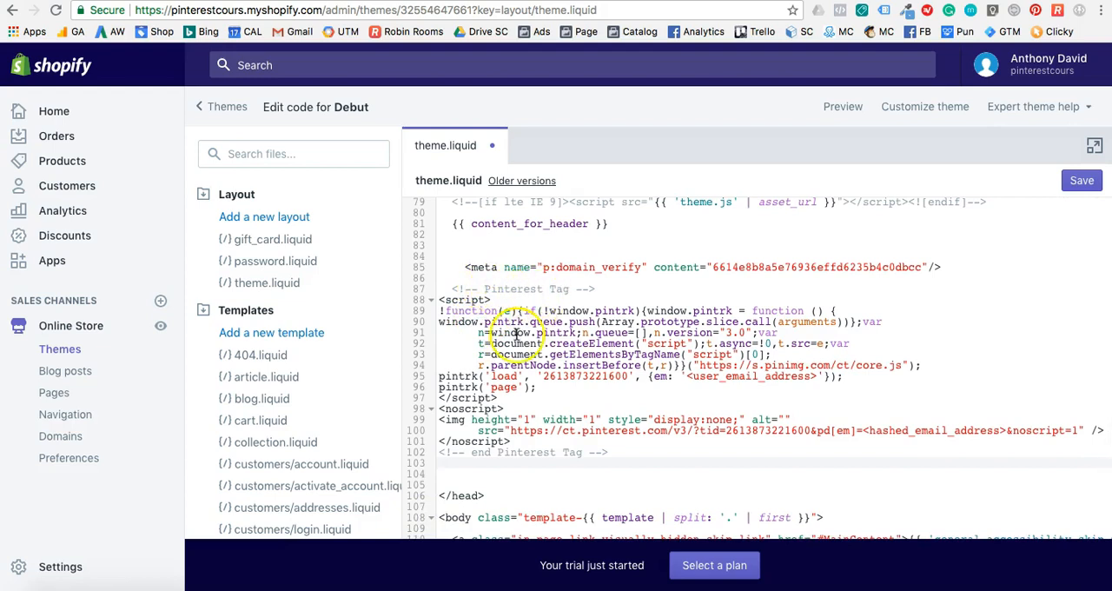
scroll(516, 332, "down", 3)
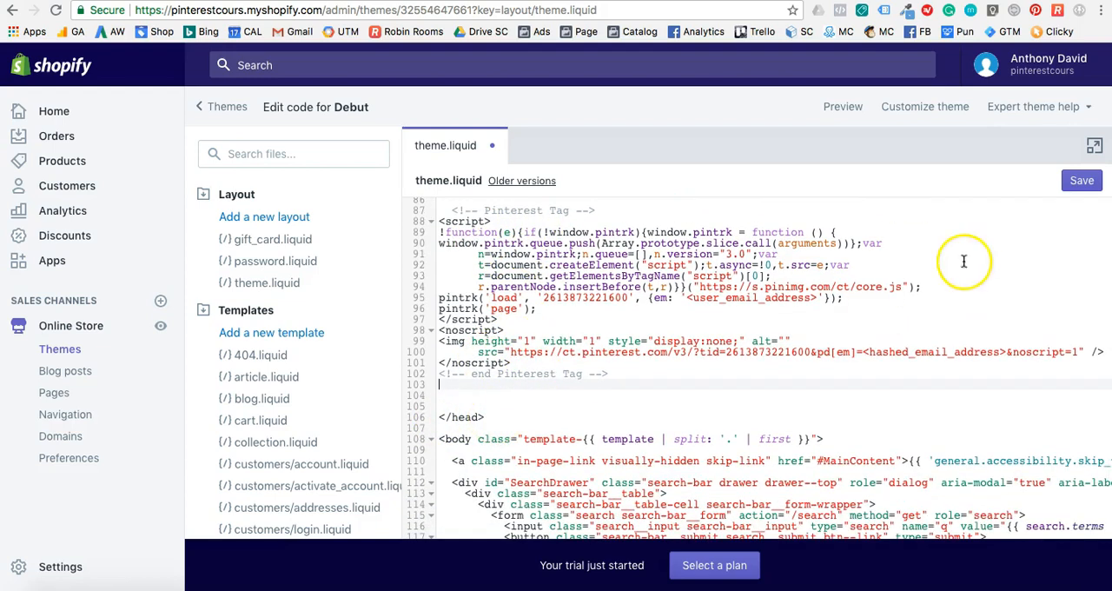
left_click(1081, 181)
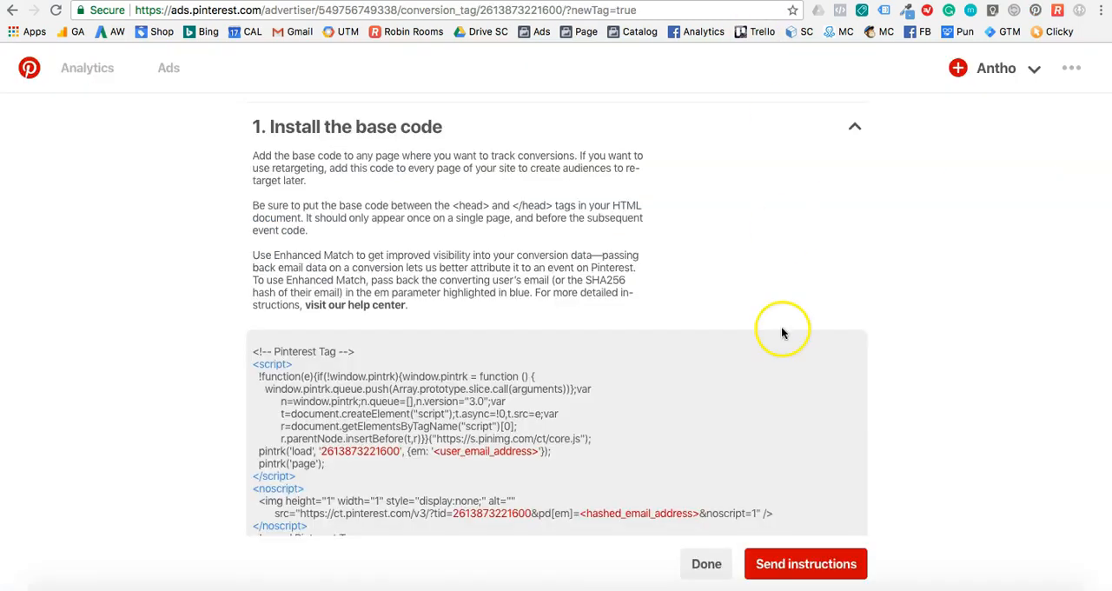
Finish the Pinterest Tag setup back in Ads Manager and open the Audiences page.
scroll(785, 331, "down", 3)
left_click(703, 564)
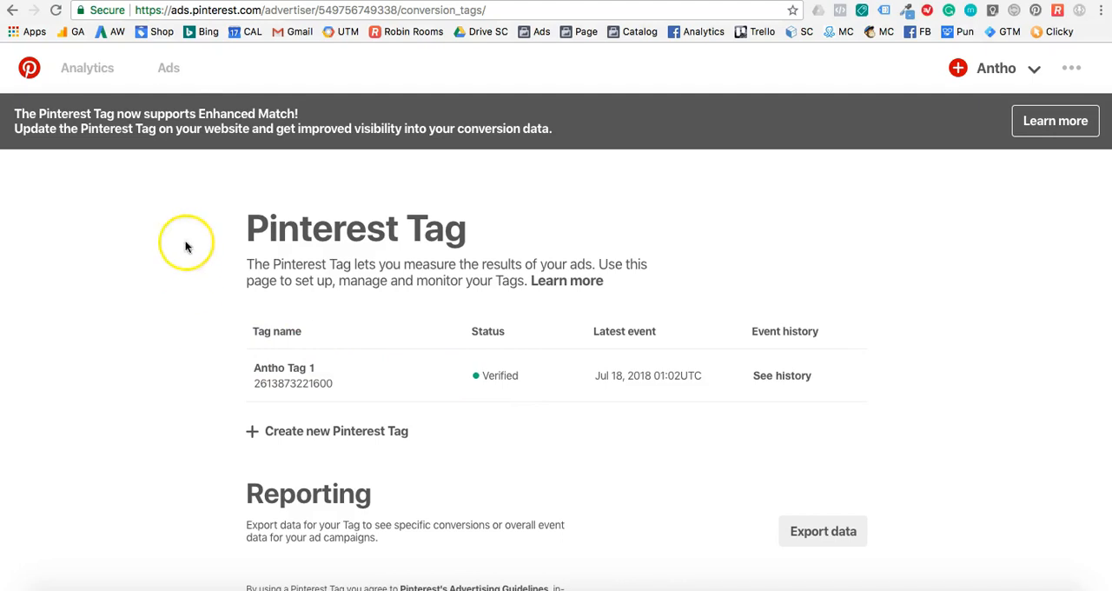
left_click(173, 76)
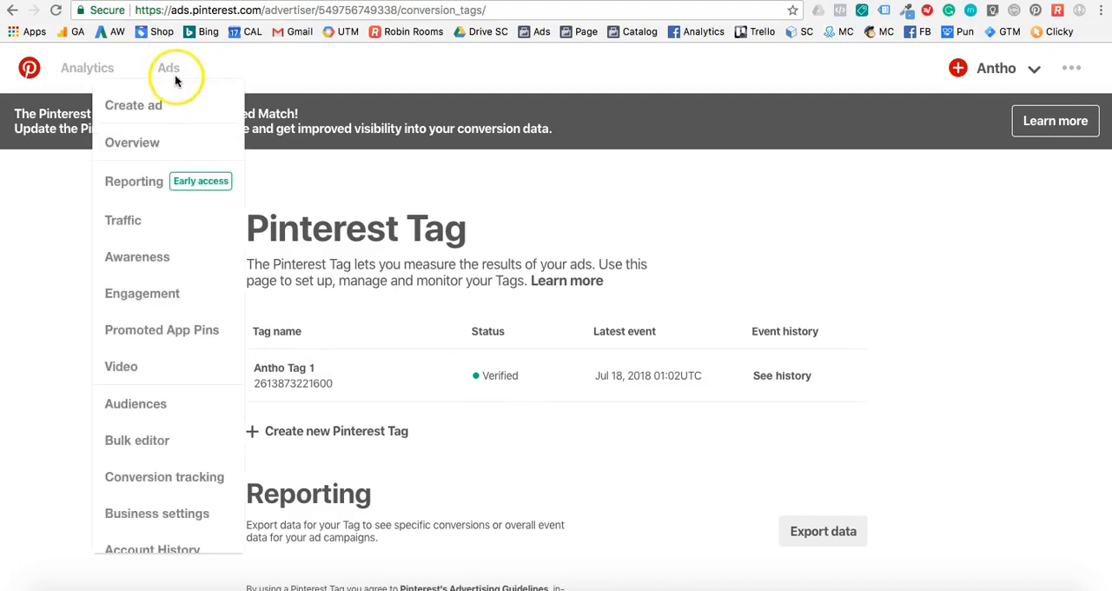
left_click(132, 405)
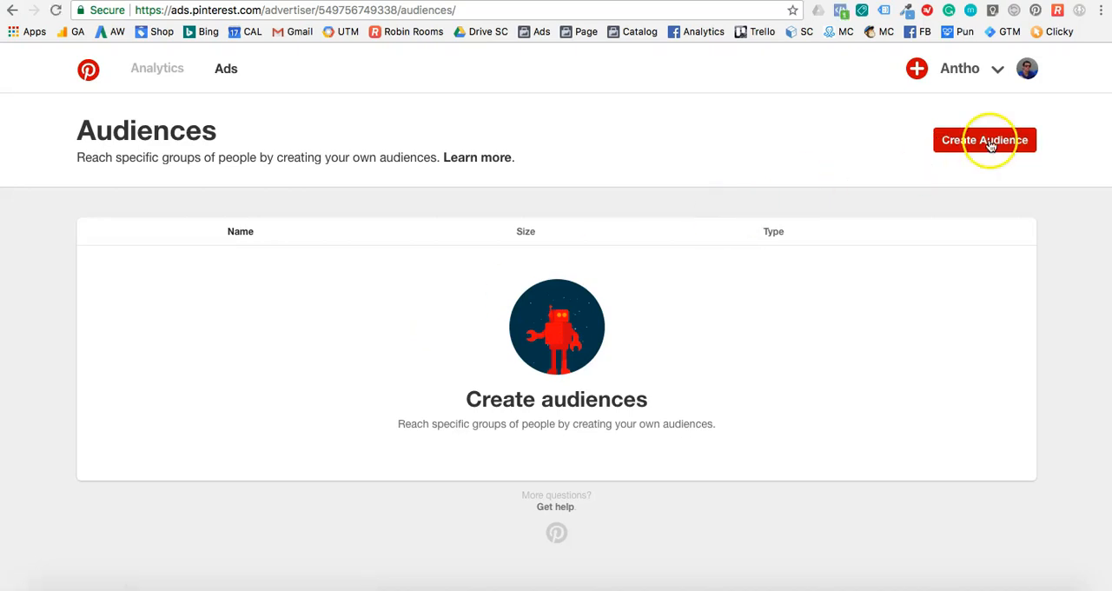
Start an audience of site visitors using the new Pinterest tag and set its window to the past 365 days.
left_click(986, 139)
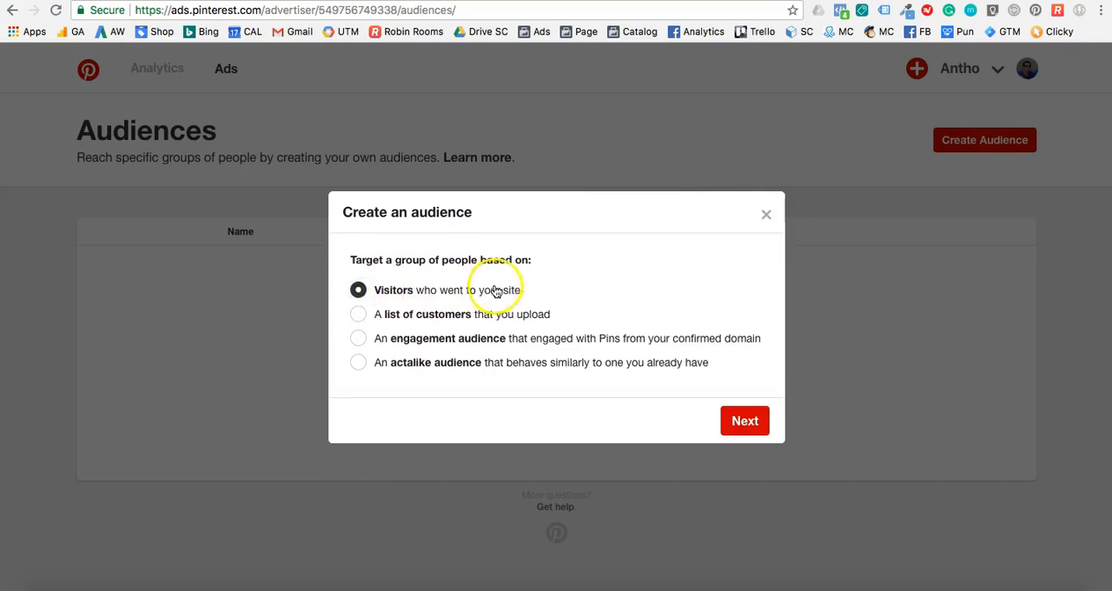
left_click(740, 421)
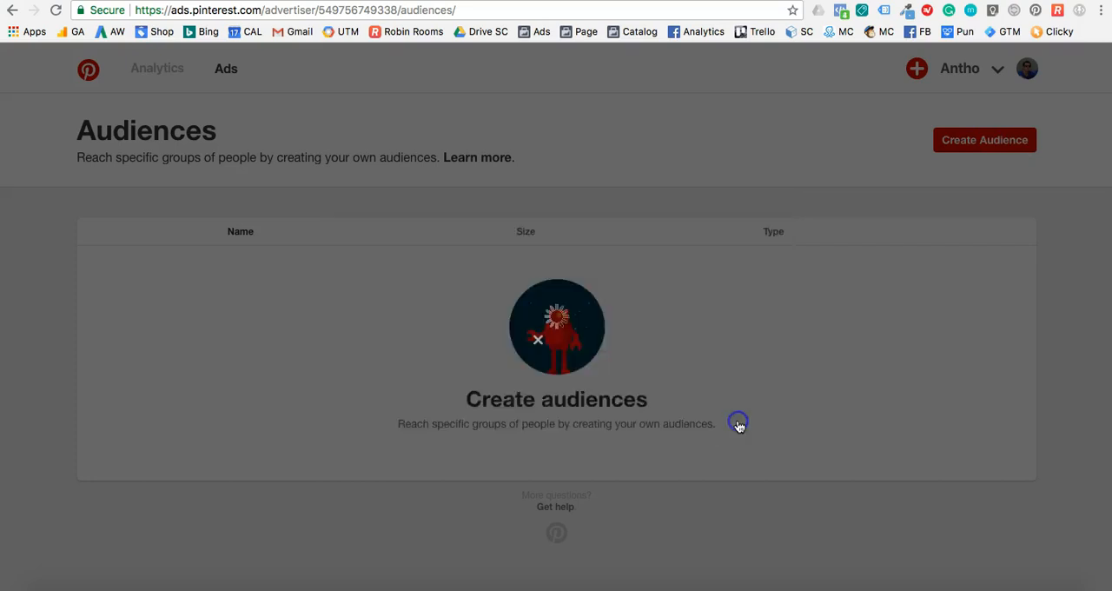
left_click(219, 349)
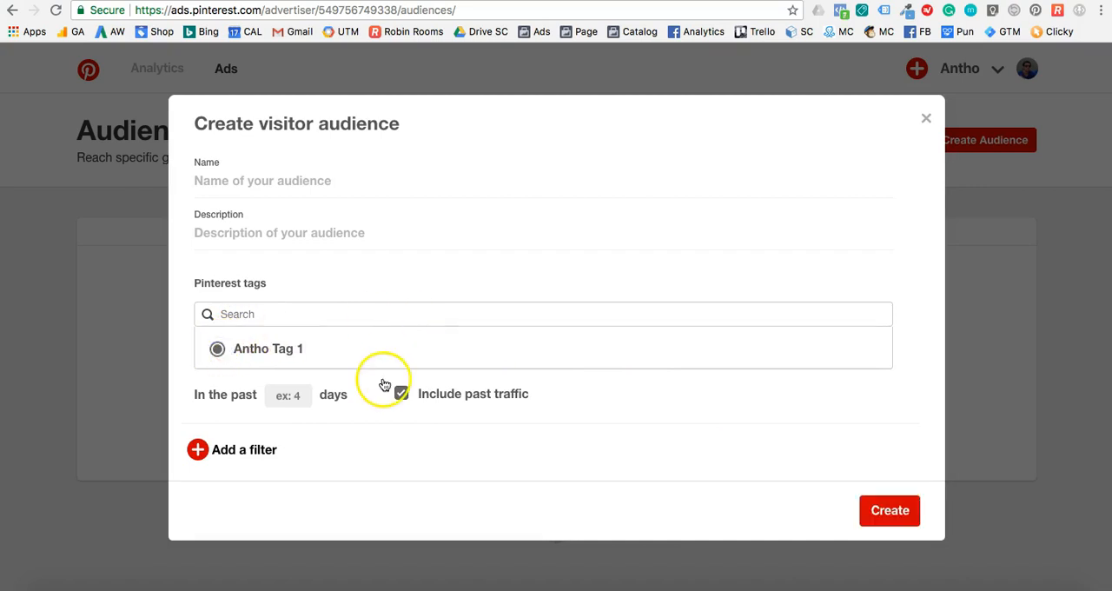
left_click(302, 394)
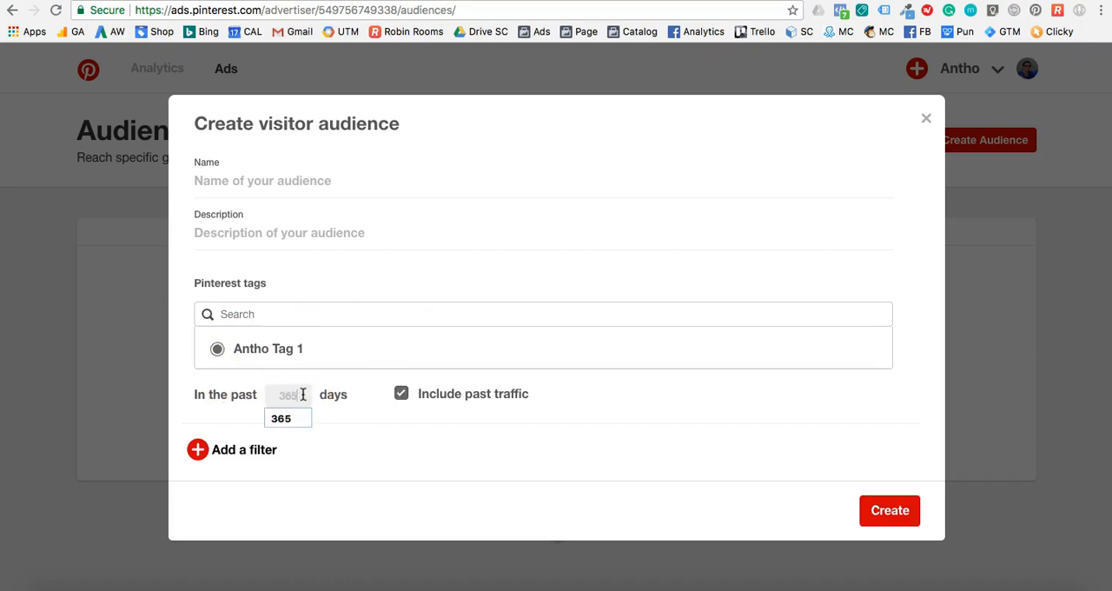
left_click(356, 437)
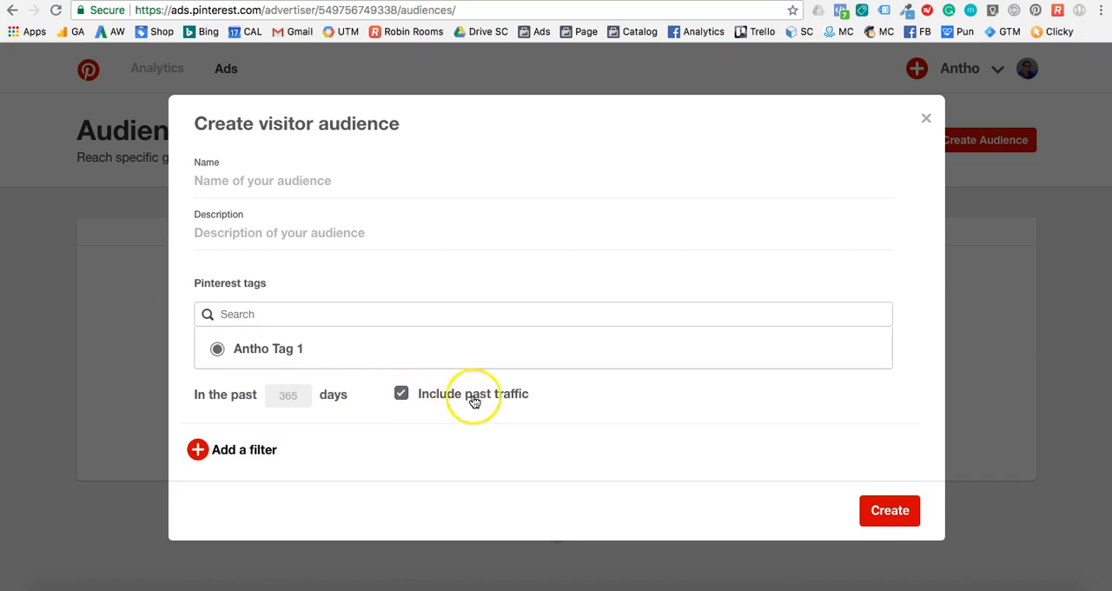
Name the visitor audience "Visiteurs 365 jours" and create it.
left_click(272, 183)
type("Visit")
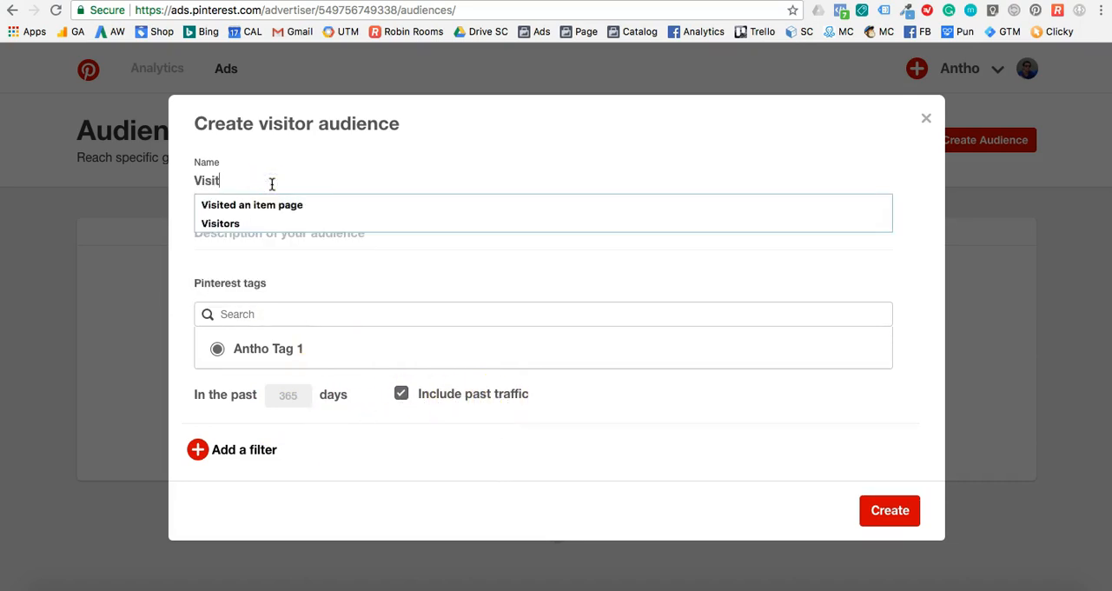
type("eurs 365 jours")
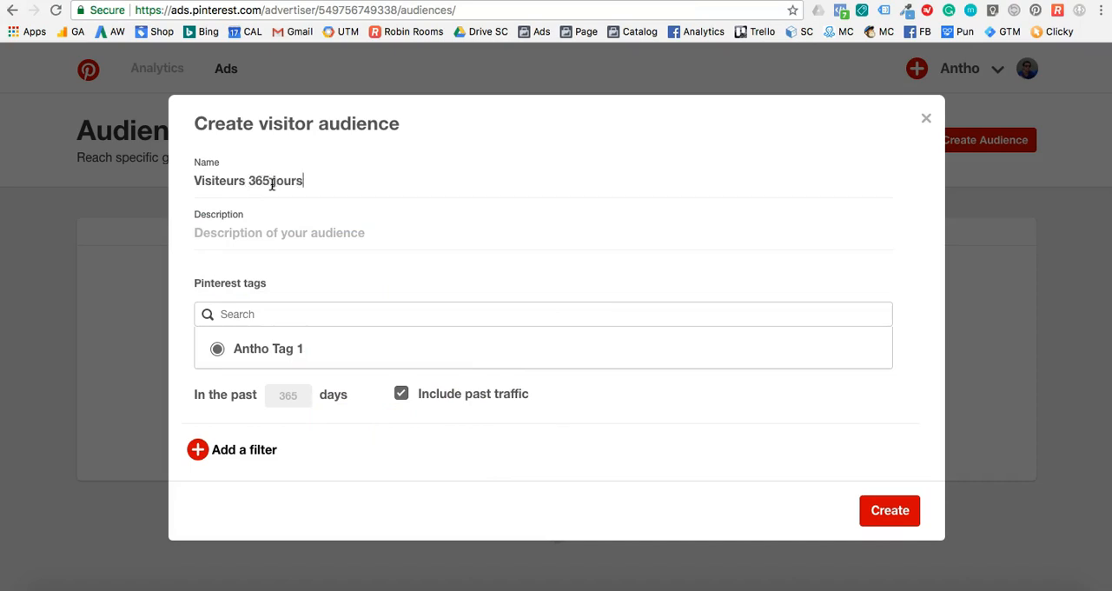
left_click(882, 511)
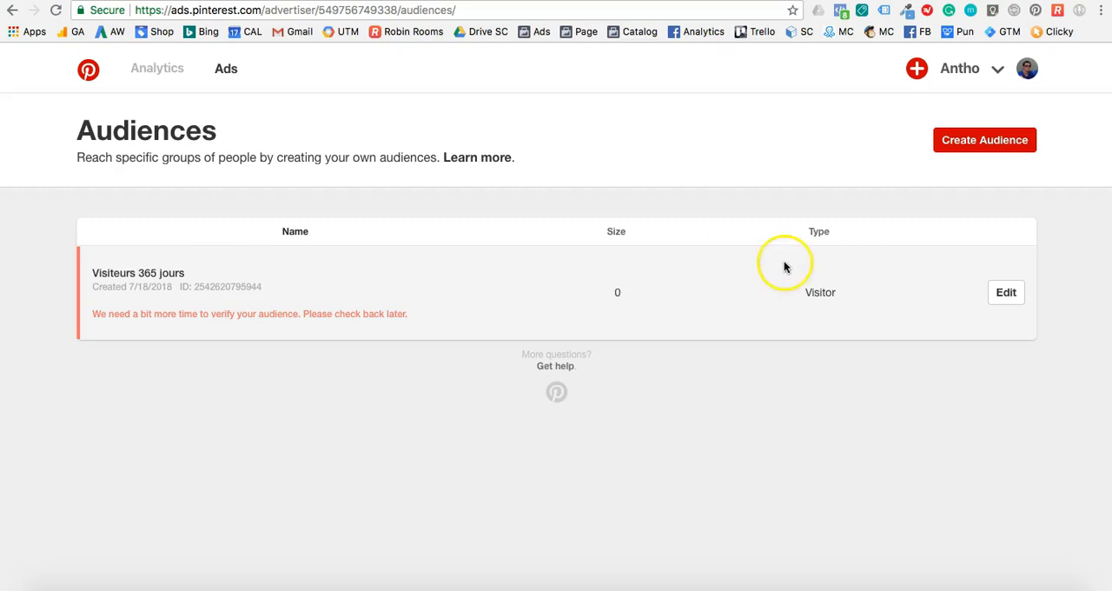
Start a second audience based on visitors who went to the site, using the existing Pinterest tag.
left_click(958, 146)
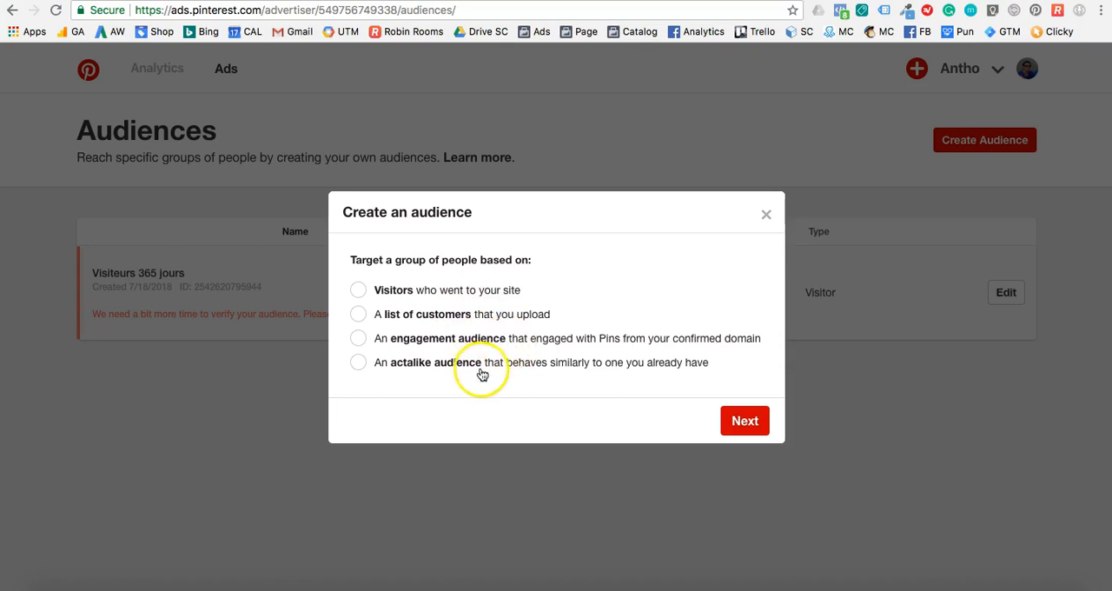
left_click(452, 294)
left_click(743, 421)
left_click(320, 357)
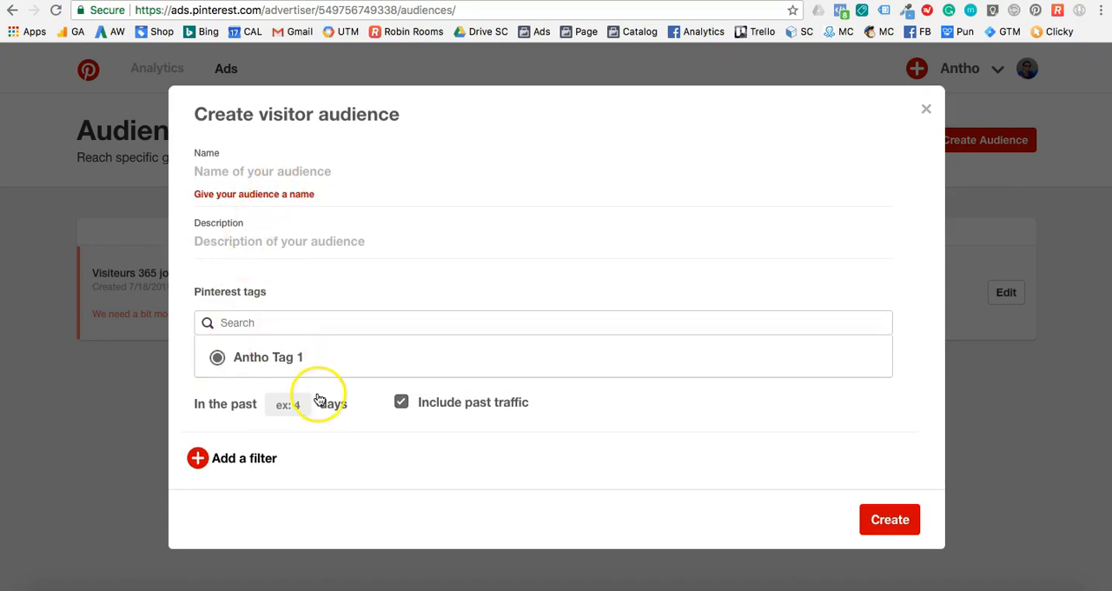
Add a URL filter to the visitor audience that matches addresses containing "/thank_you".
left_click(233, 459)
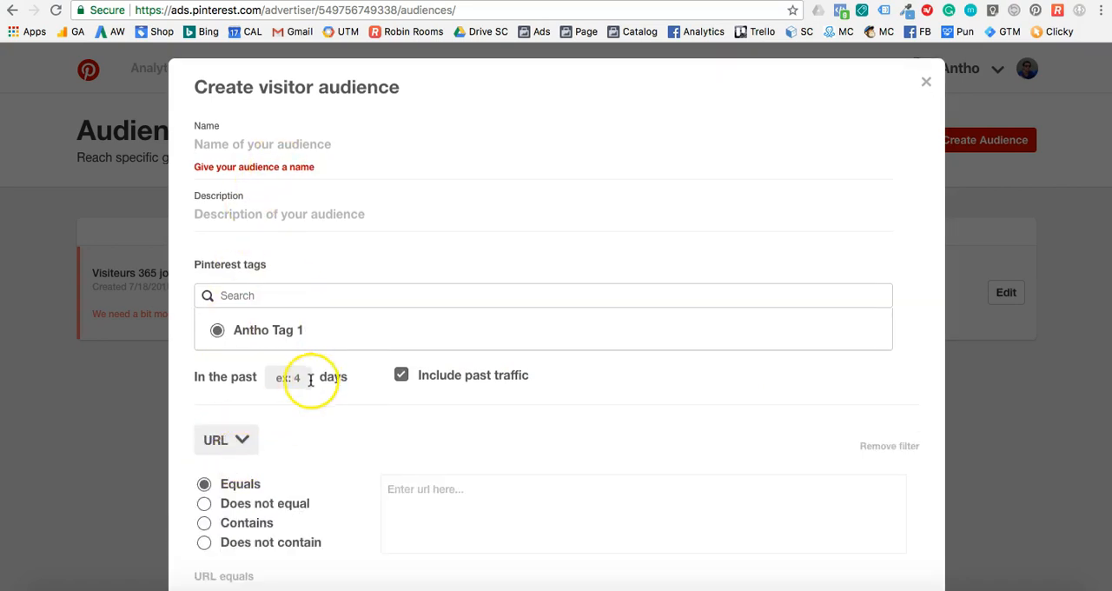
scroll(310, 380, "down", 3)
left_click(240, 387)
left_click(443, 354)
type("/")
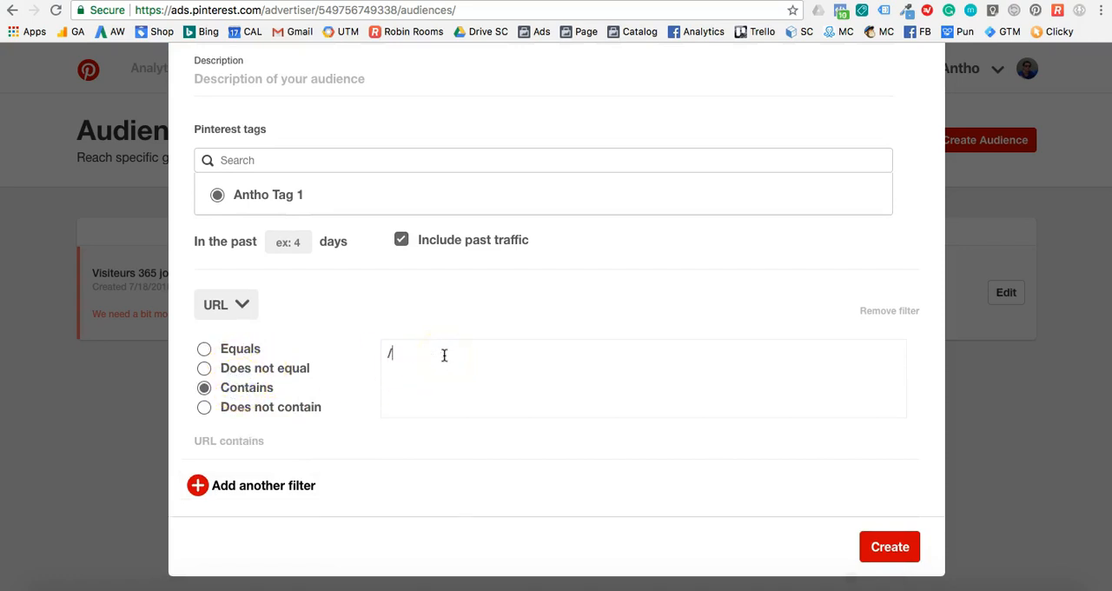
type("thank_you")
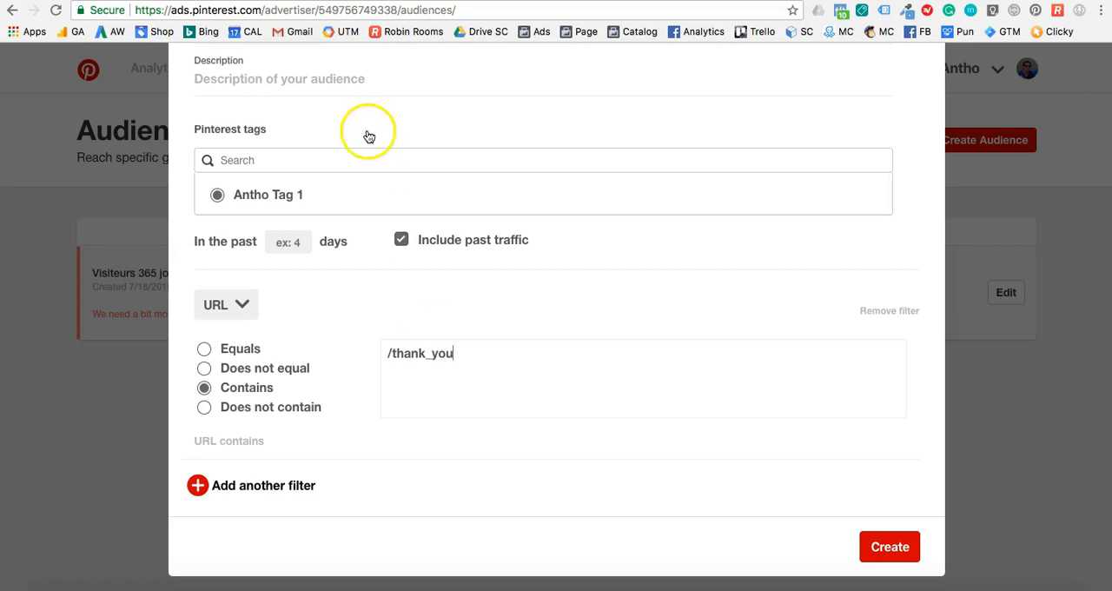
Name the filtered visitor audience "Acheteurs" and create it.
scroll(369, 137, "up", 2)
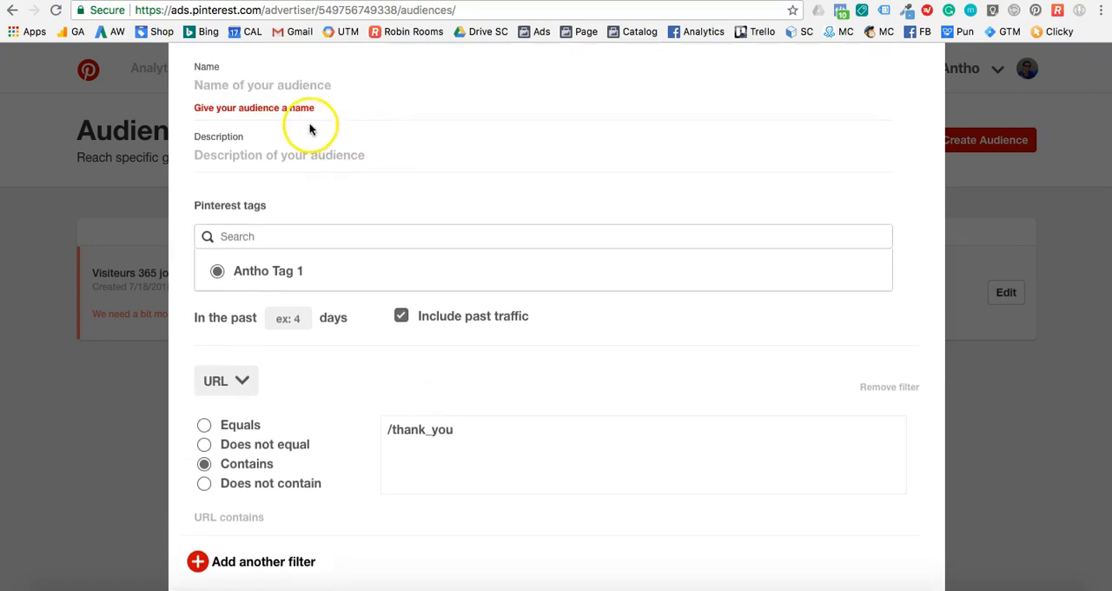
left_click(304, 105)
left_click(305, 87)
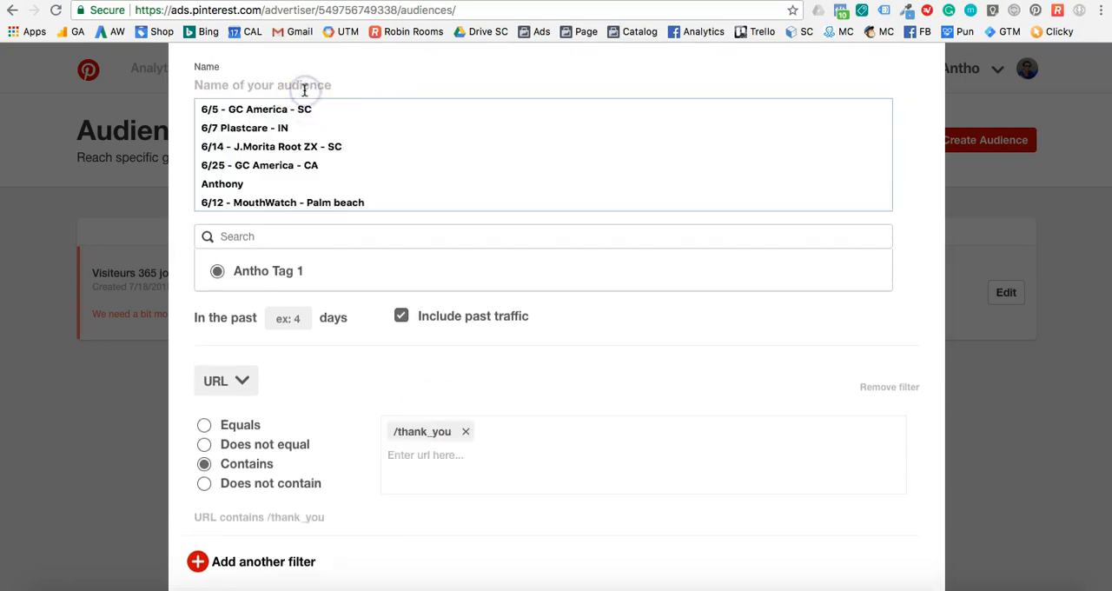
type("Acheteurs")
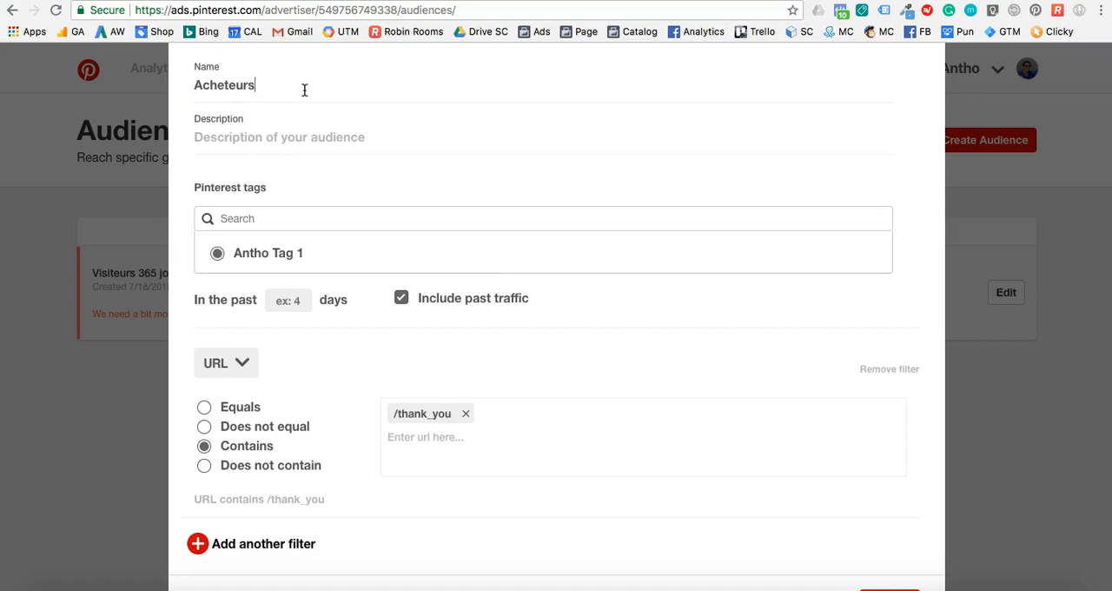
left_click(561, 252)
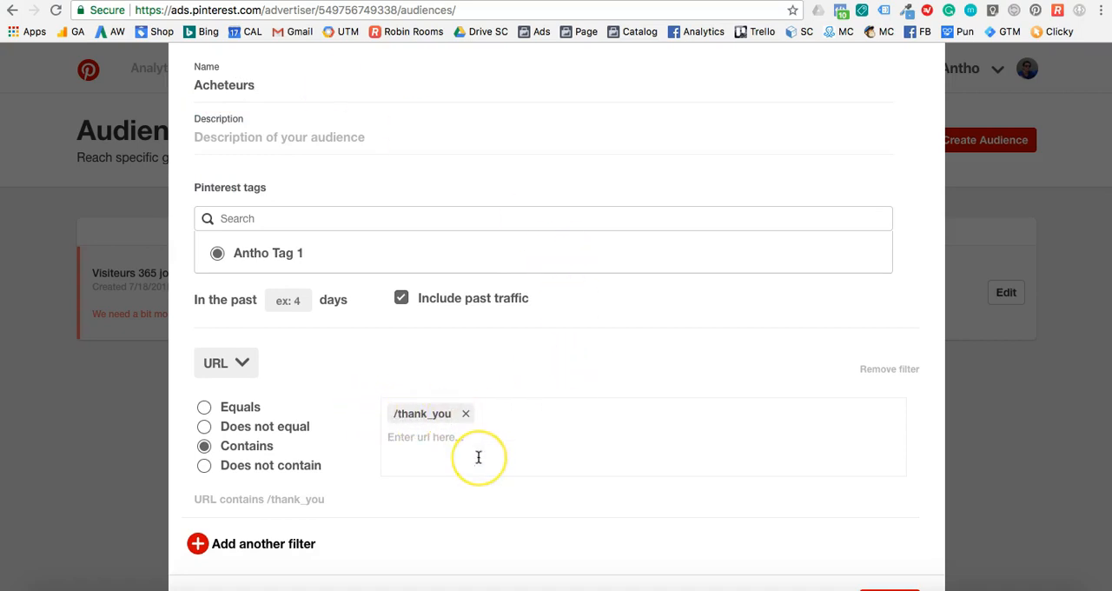
scroll(473, 481, "down", 1)
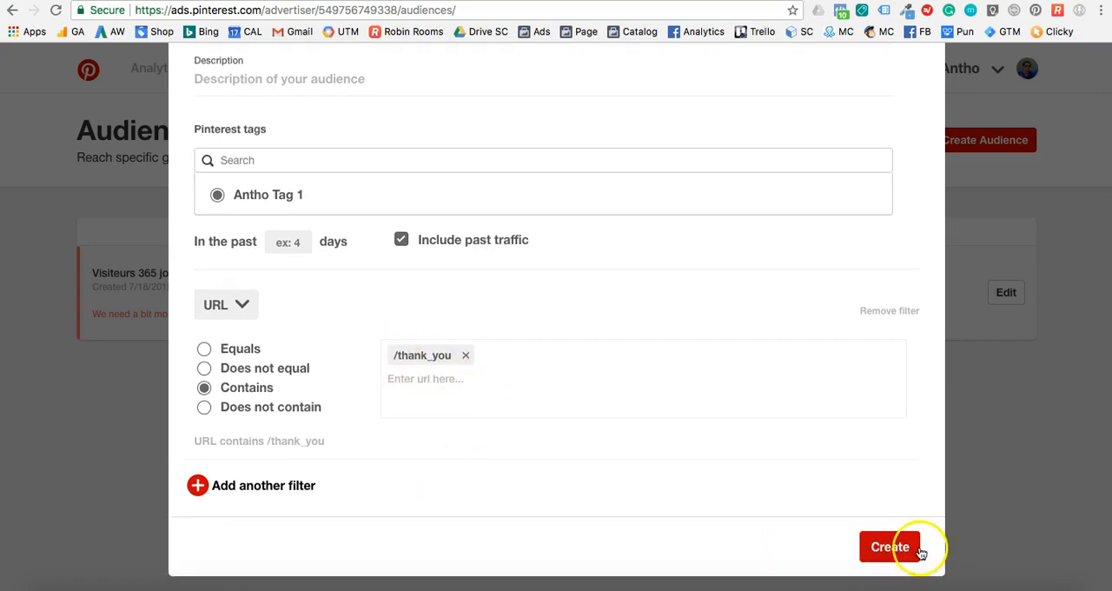
left_click(888, 546)
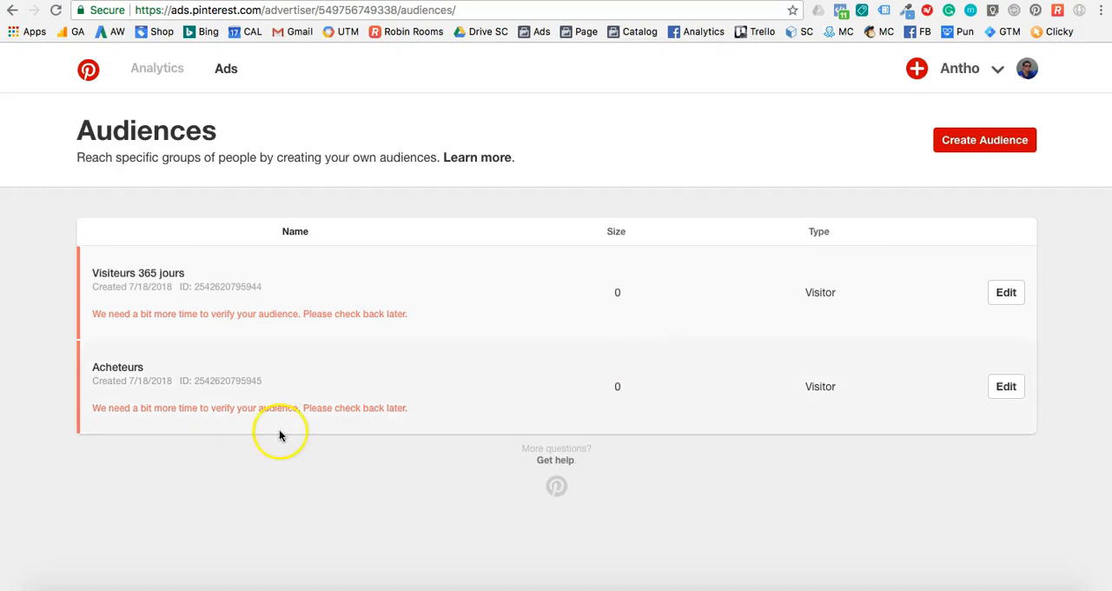
Edit the "Acheteurs" audience to cover the past 365 days and save the change.
left_click(1006, 385)
scroll(320, 413, "down", 1)
left_click(289, 343)
type("3")
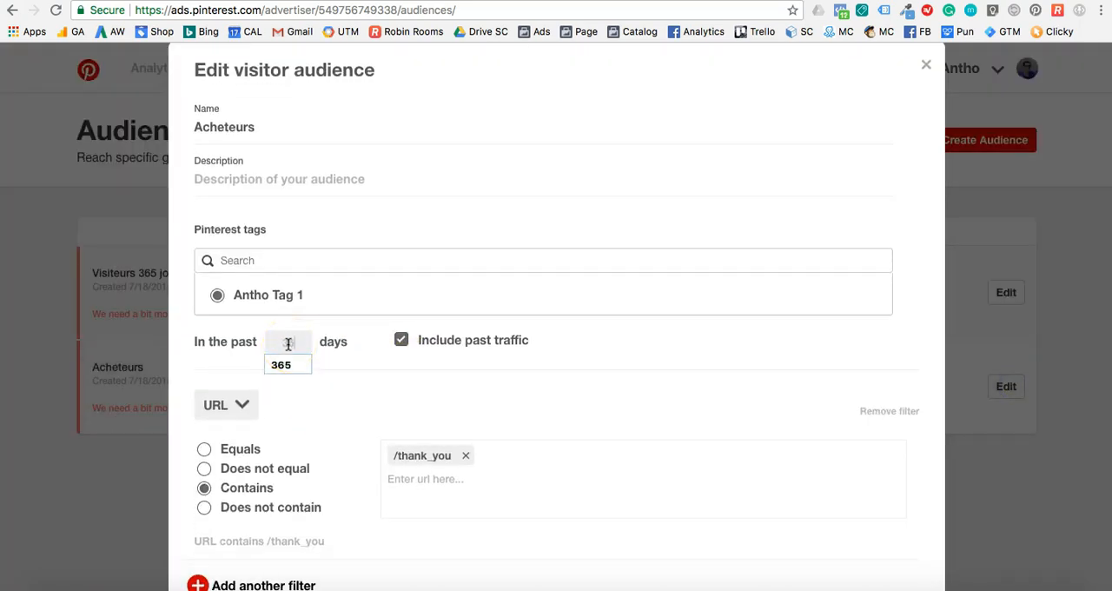
left_click(291, 372)
scroll(404, 400, "down", 2)
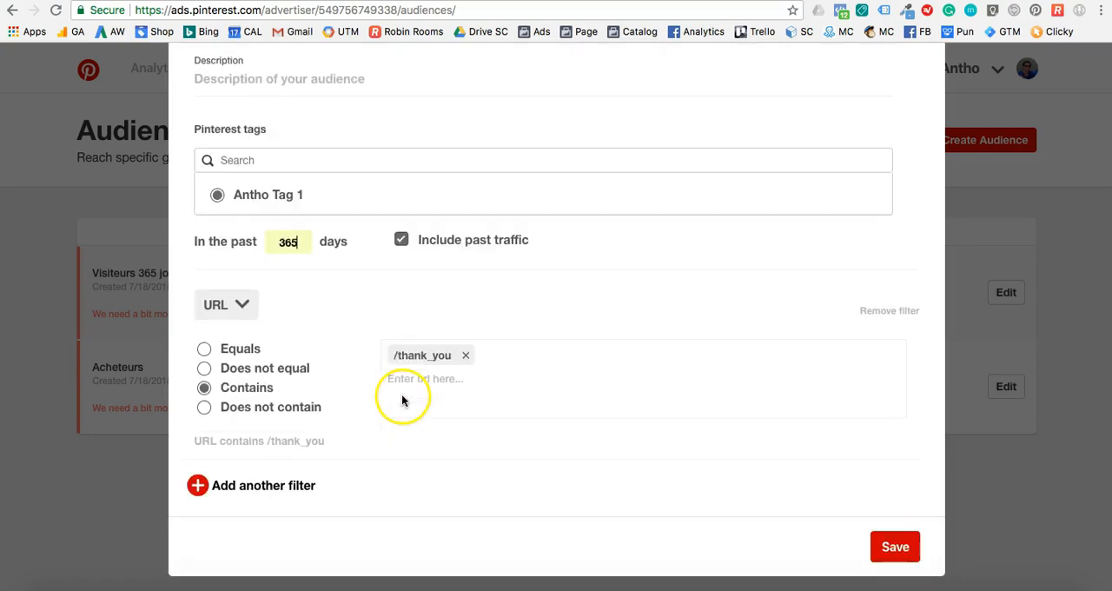
left_click(895, 549)
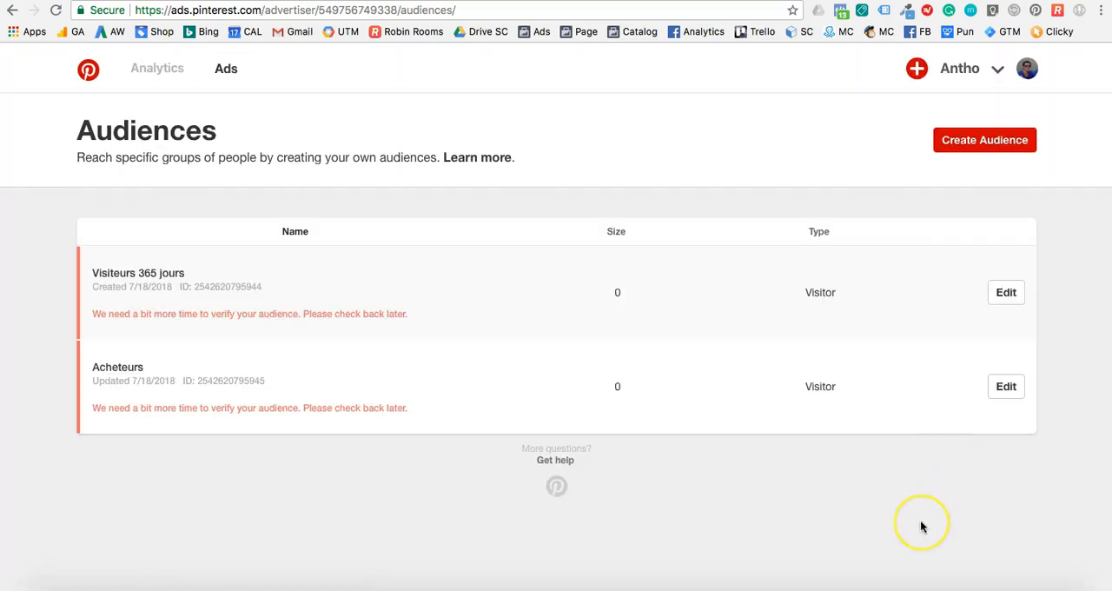